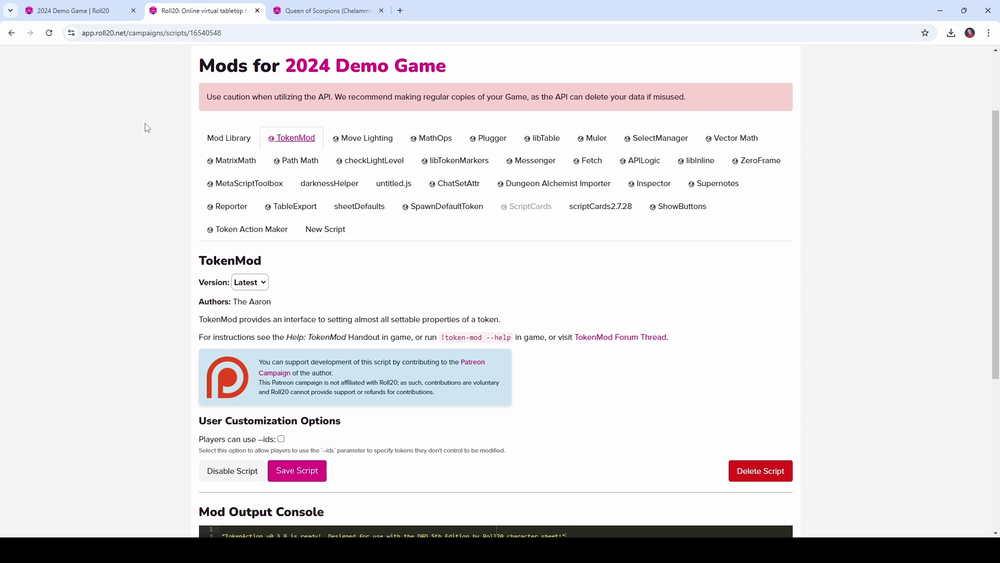
# - Review the Token Action Maker and ShowButtons mod pages, and check the script list in the Mod Library
pyautogui.click(259, 229)
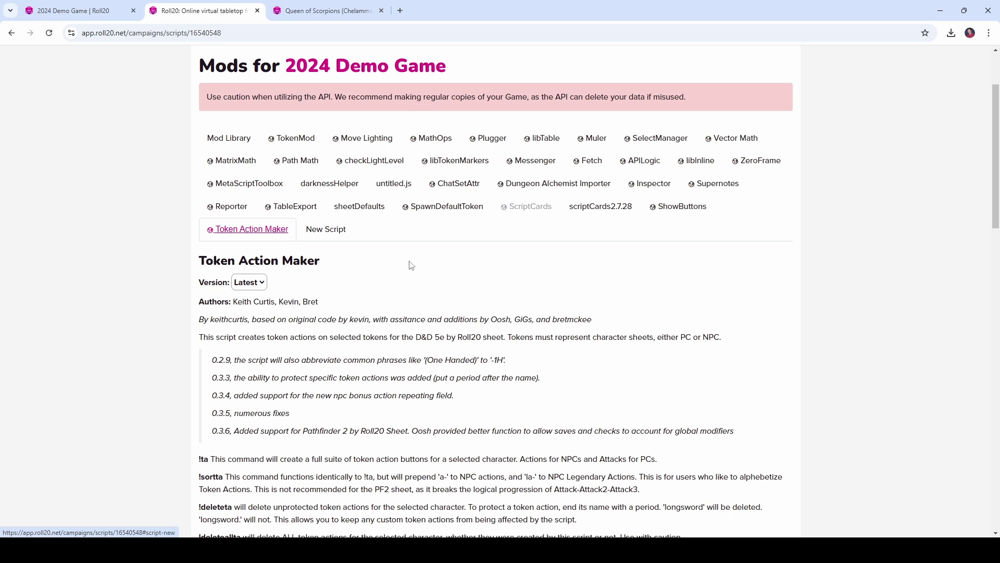
pyautogui.click(676, 210)
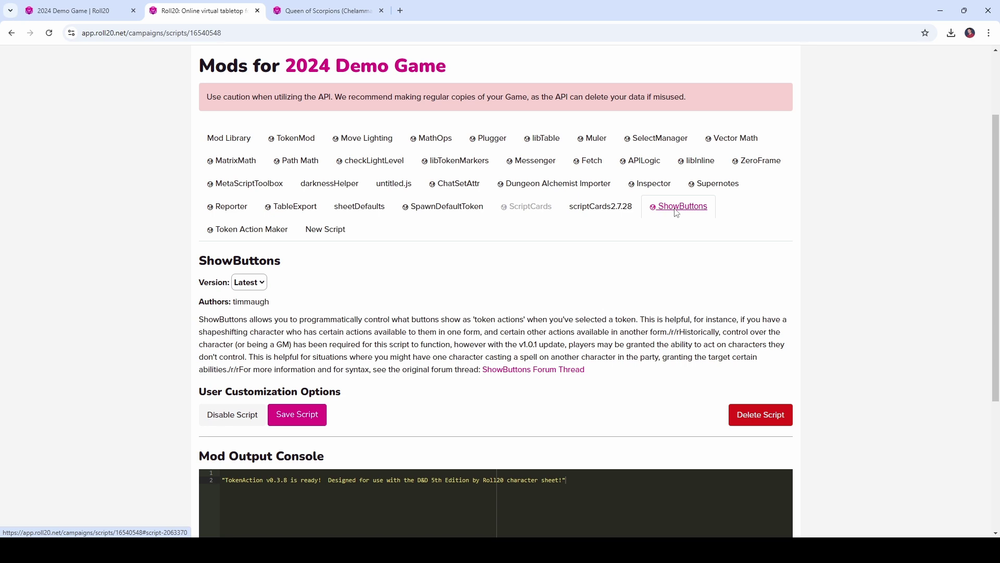
pyautogui.click(244, 142)
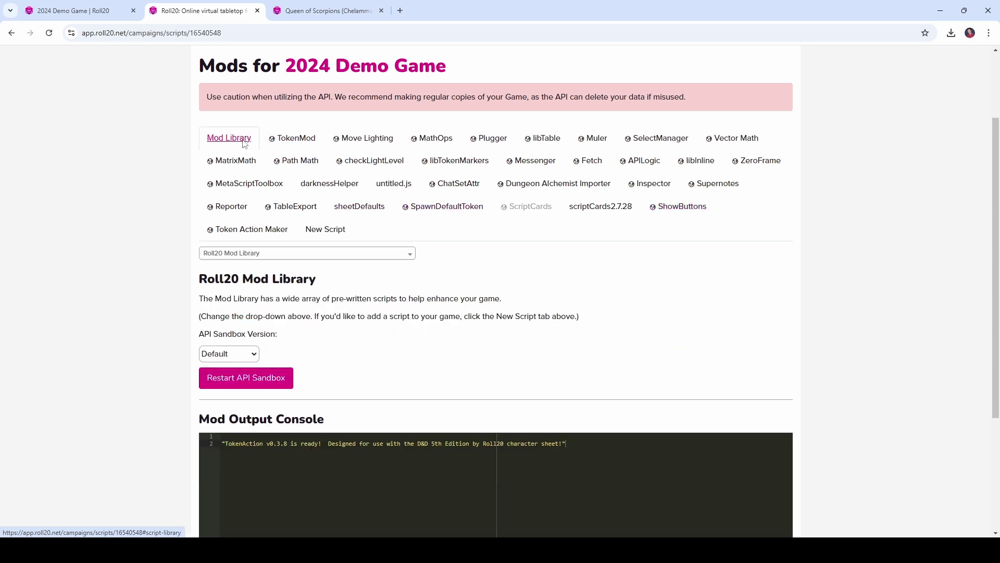
pyautogui.click(281, 257)
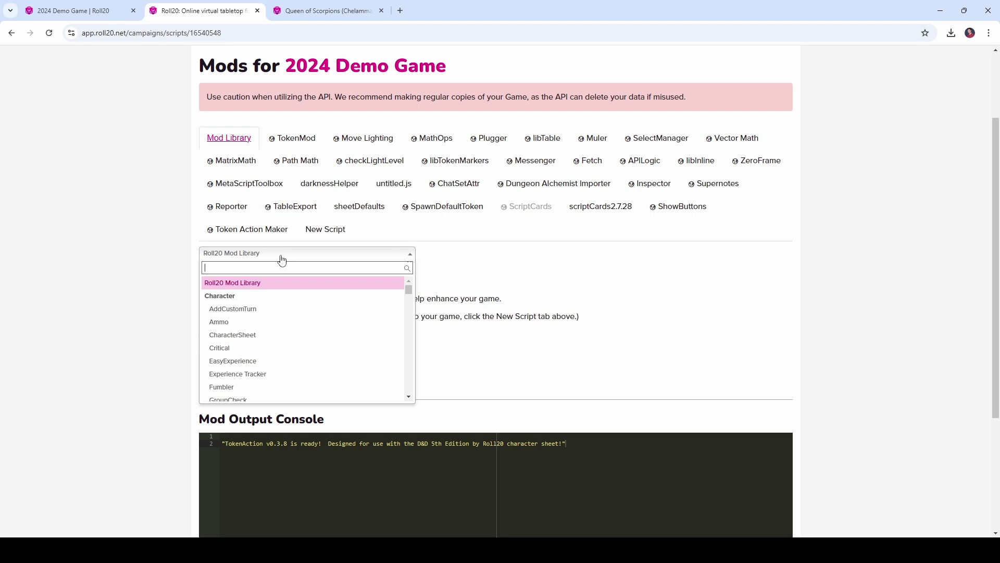
pyautogui.click(411, 237)
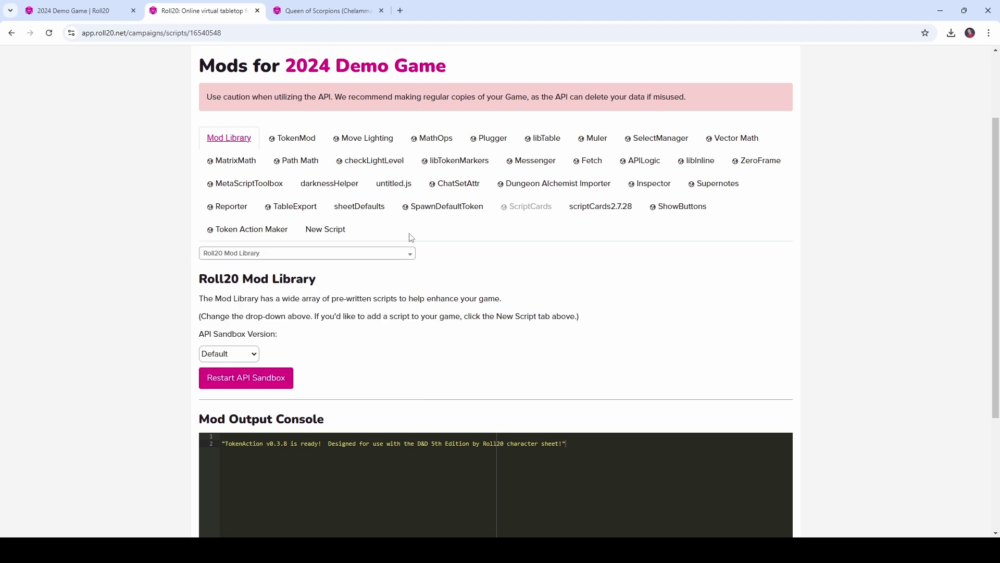
# - Switch to the 2024 Demo Game and open the QueenOfScorpionsToken rollable table, keeping the queen token on the map uncovered
pyautogui.click(84, 12)
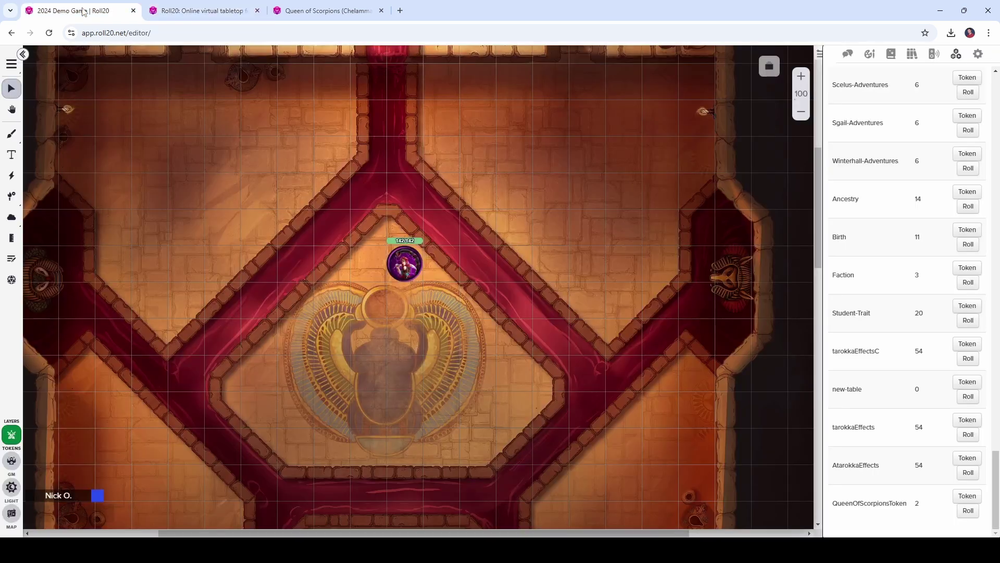
pyautogui.scroll(1, 369, 111)
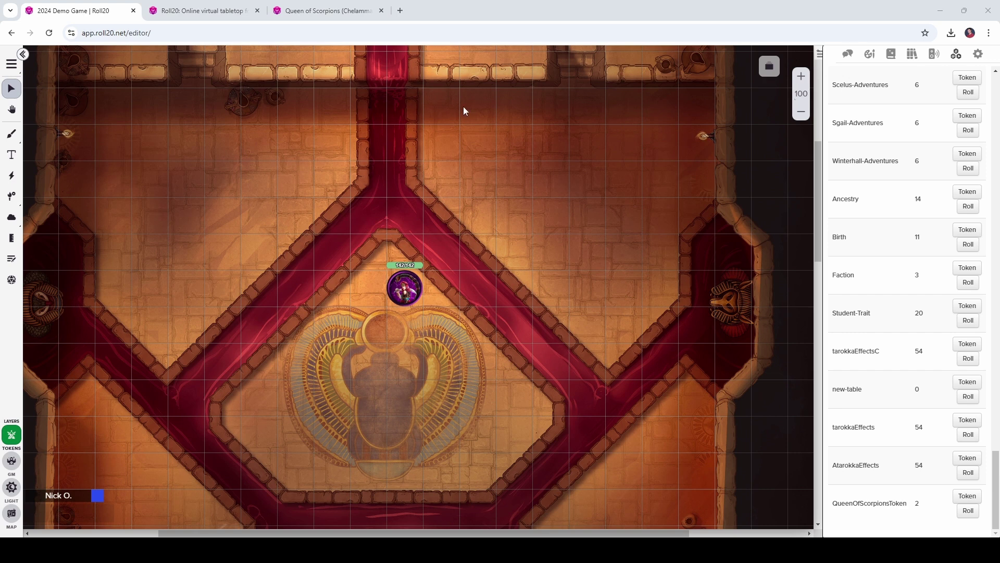
pyautogui.click(956, 56)
pyautogui.scroll(15, 937, 156)
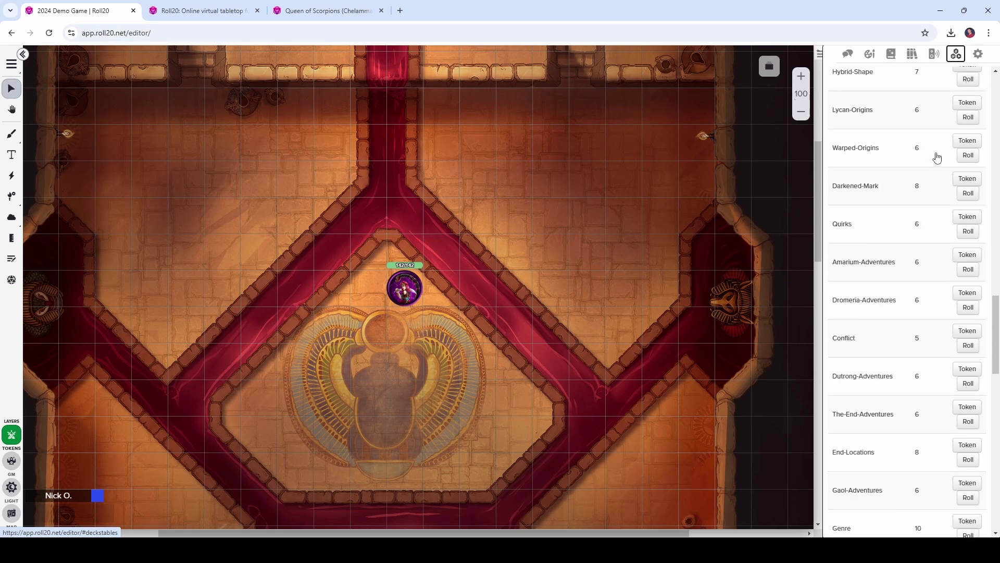
pyautogui.scroll(10, 937, 156)
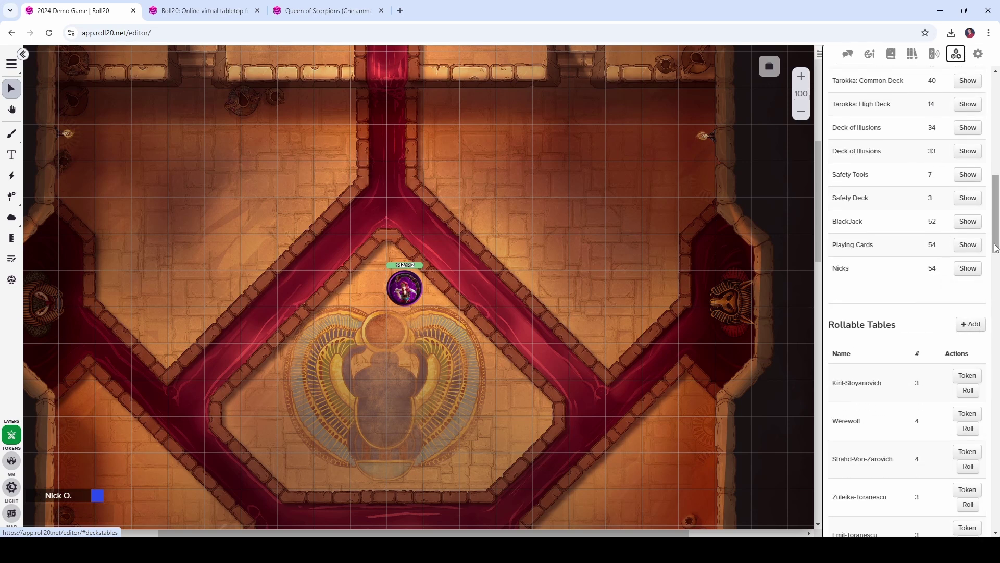
pyautogui.moveTo(995, 248); pyautogui.dragTo(995, 412)
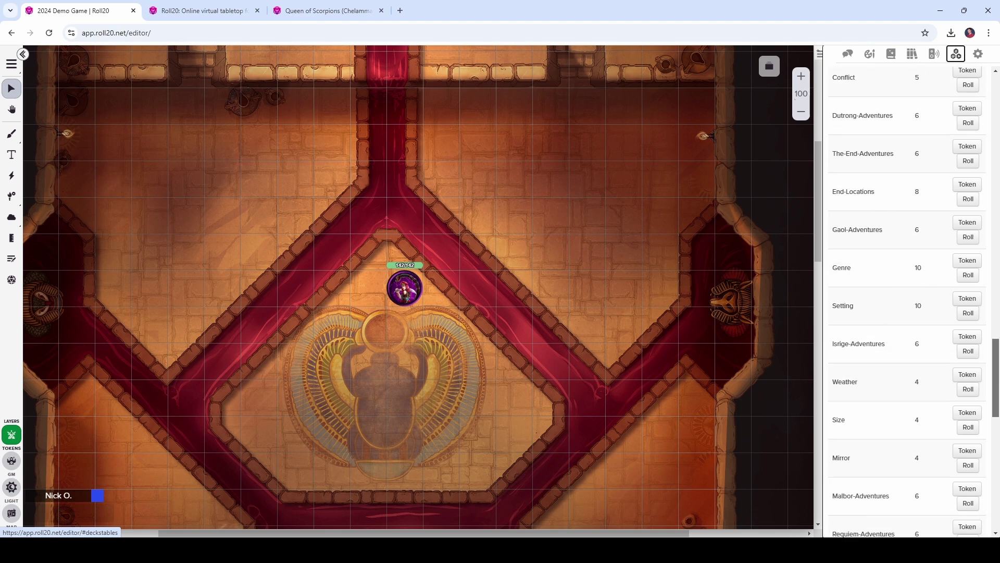
pyautogui.scroll(-10, 909, 407)
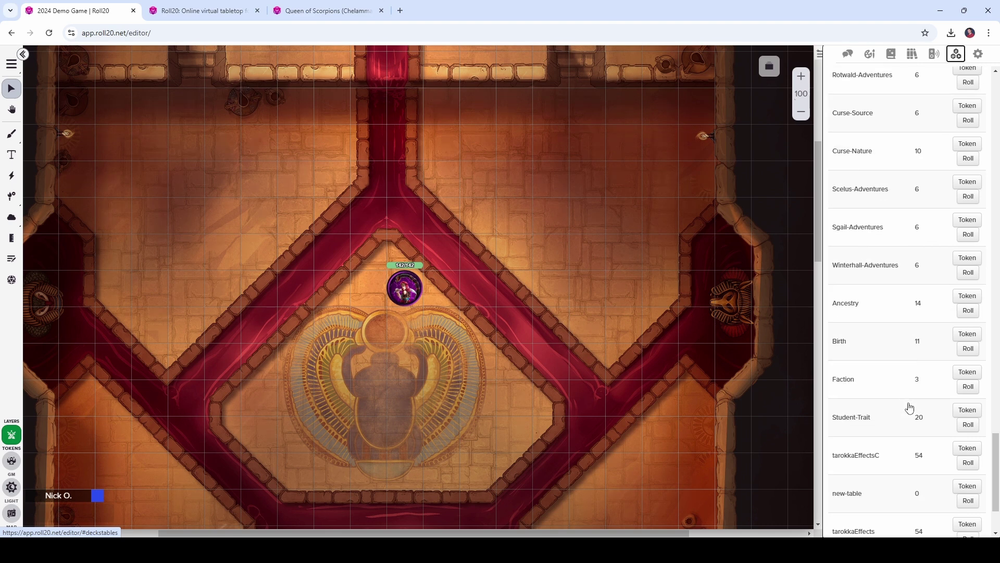
pyautogui.scroll(-2, 909, 407)
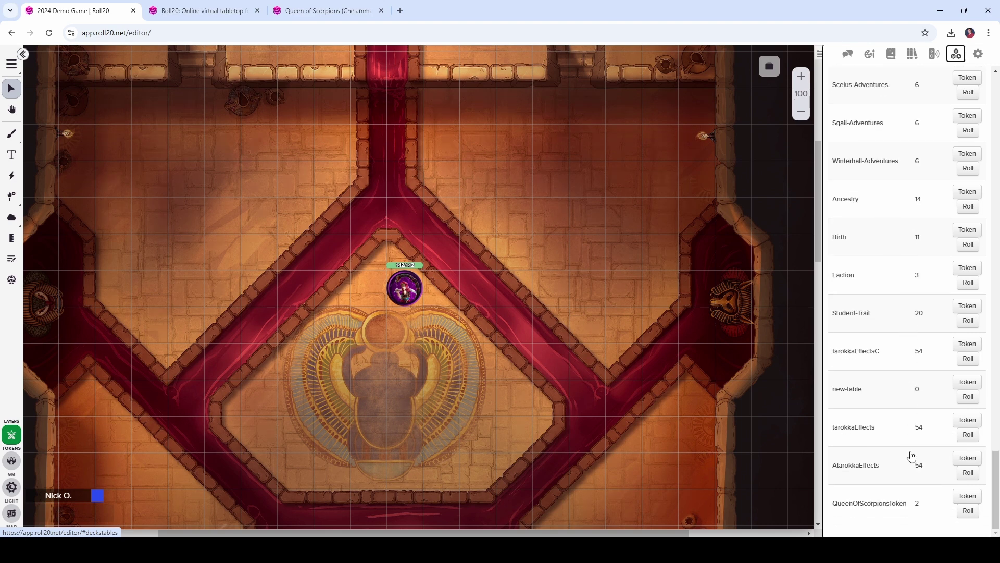
pyautogui.click(893, 504)
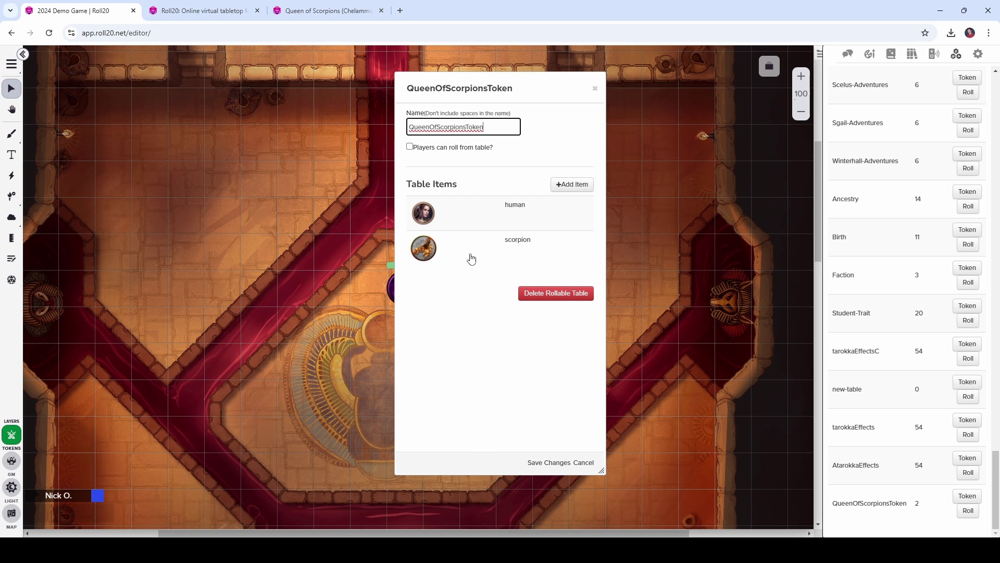
pyautogui.moveTo(488, 90); pyautogui.dragTo(552, 89)
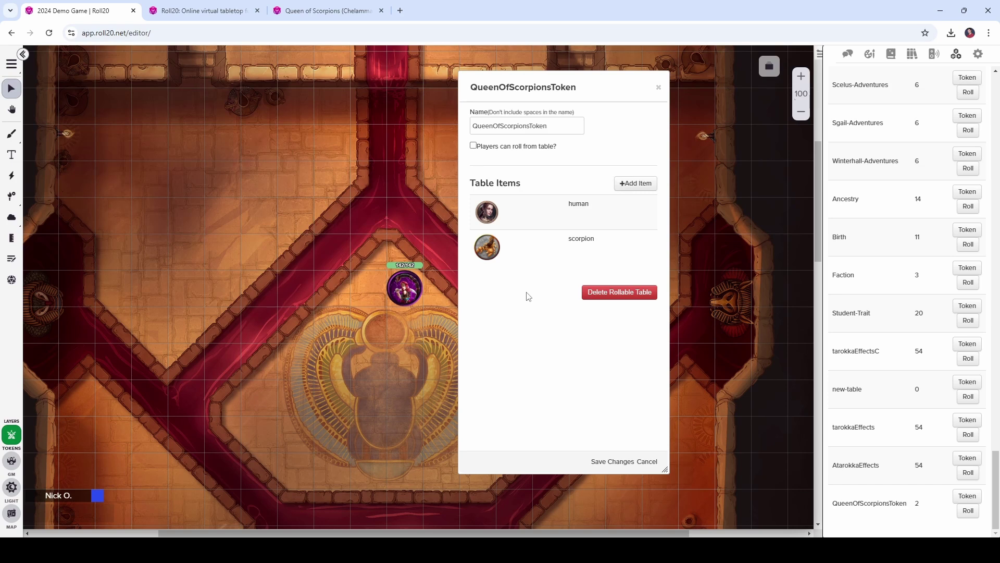
# - Enlarge the queen token's image and save it as squeenTrueForm.png in the tokenActionButtons folder
pyautogui.click(406, 292)
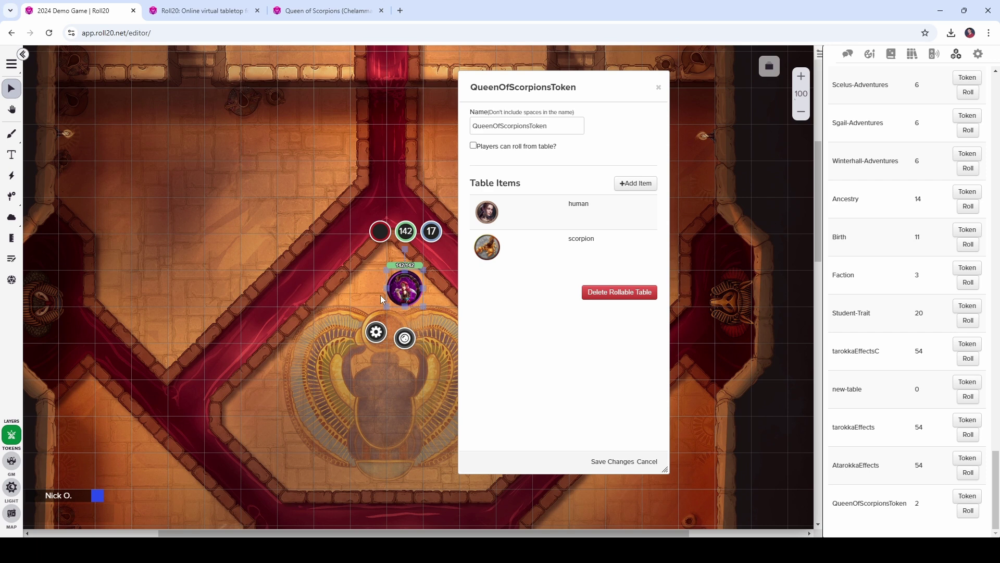
pyautogui.hotkey('shift', 'z')
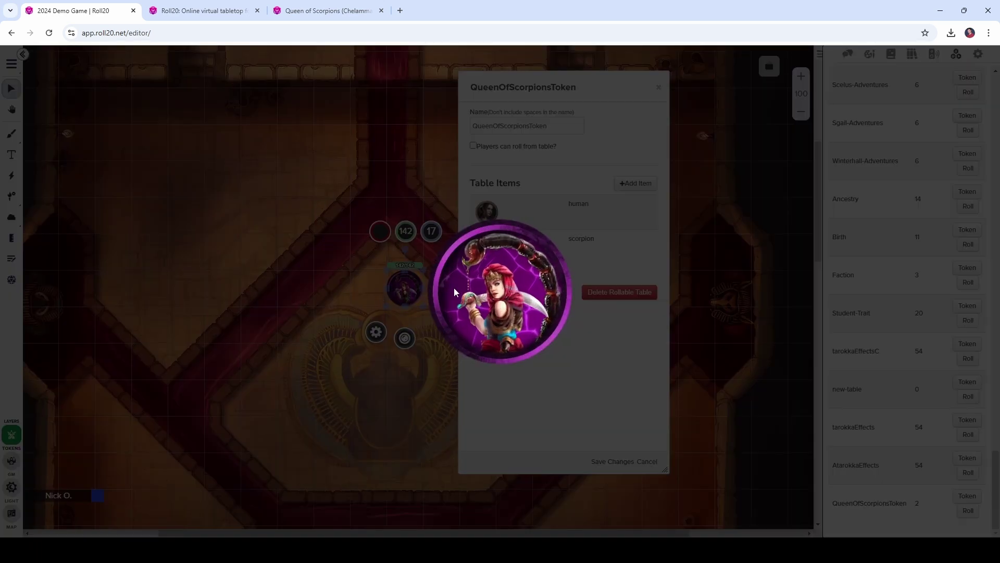
pyautogui.rightClick(492, 264)
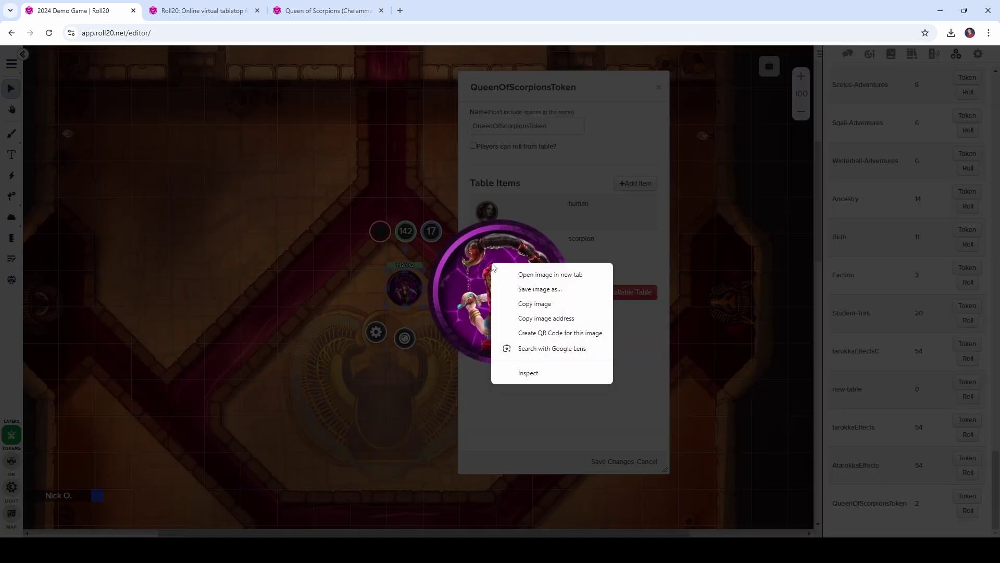
pyautogui.click(535, 290)
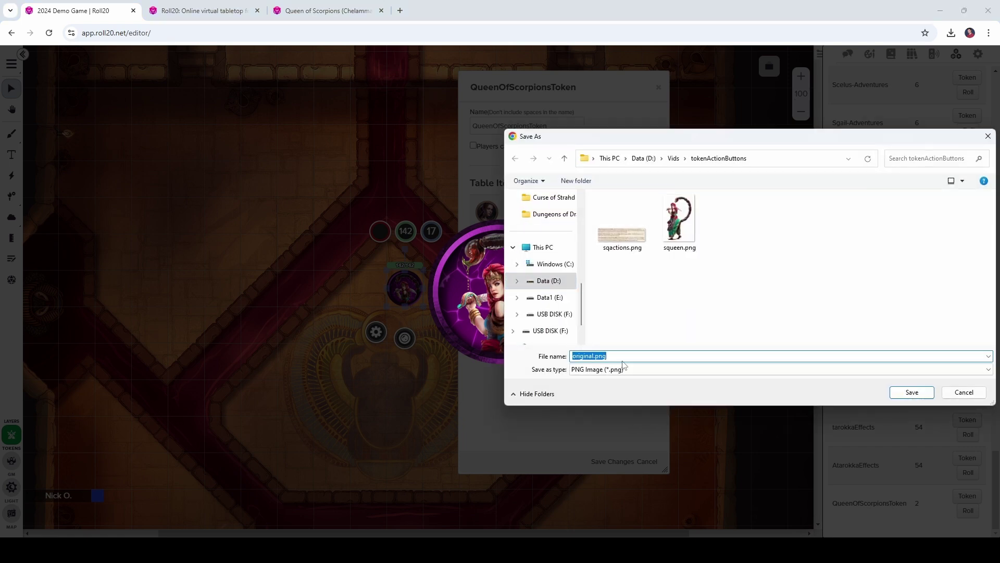
pyautogui.write('s')
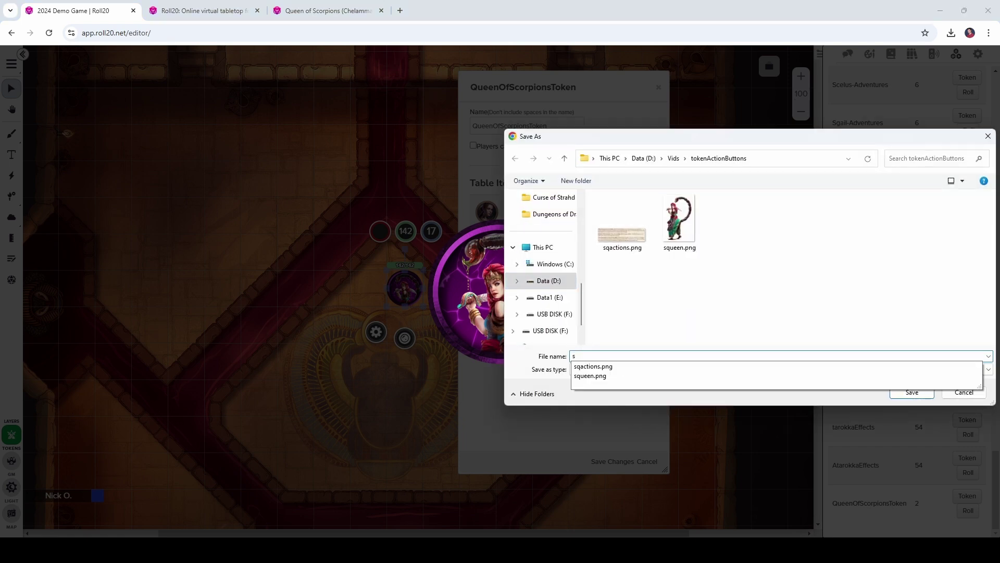
pyautogui.write('queenTrueForm')
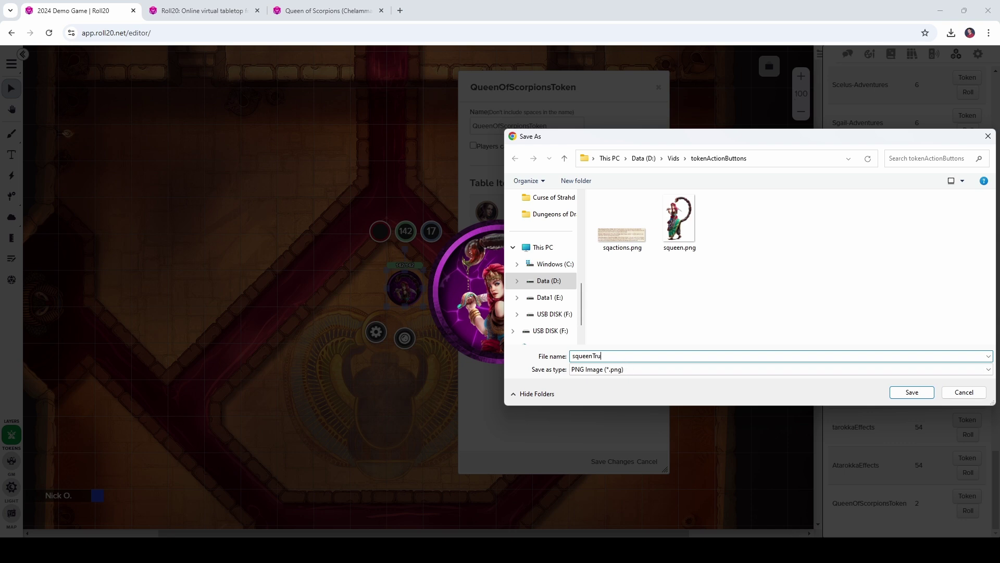
pyautogui.press('Return')
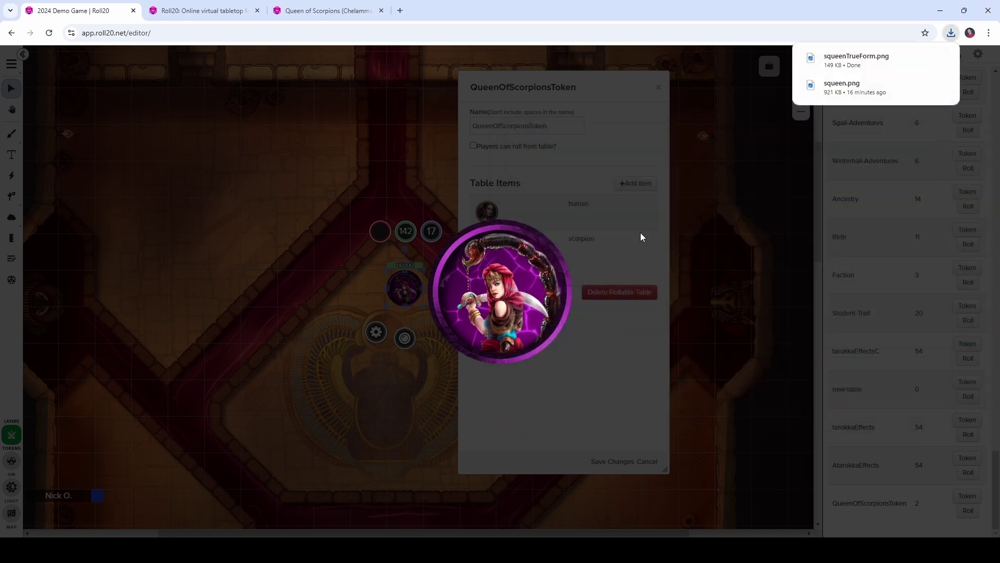
pyautogui.click(739, 197)
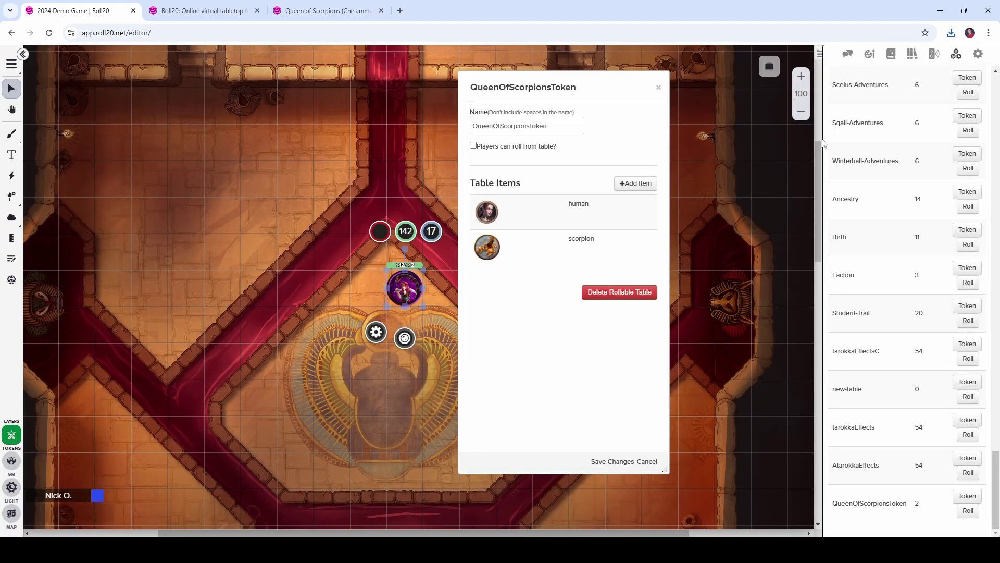
# - Add a table item named TrueForm with squeenTrueForm.png as its icon and save the rollable table
pyautogui.click(635, 183)
pyautogui.click(950, 33)
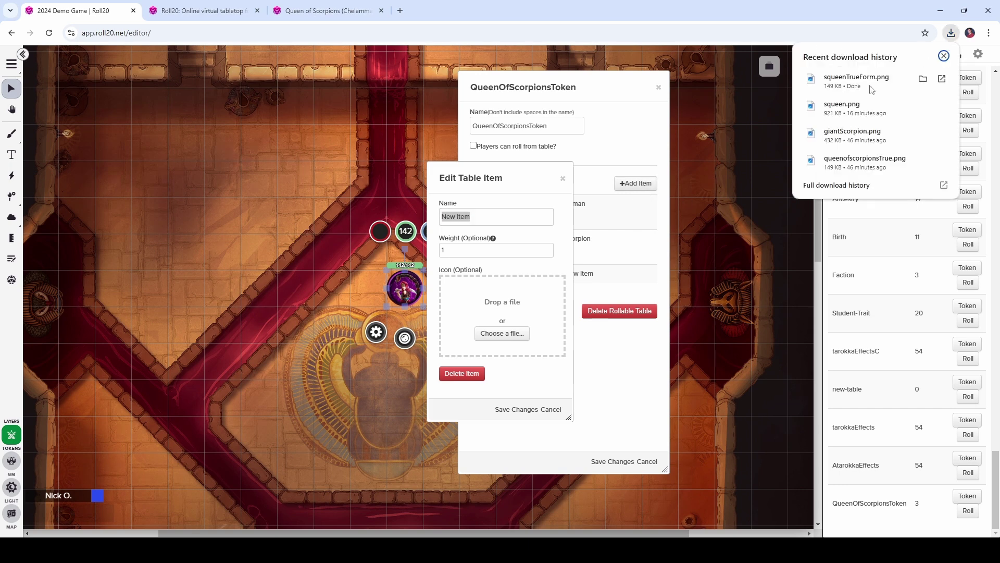
pyautogui.moveTo(849, 86); pyautogui.dragTo(510, 298)
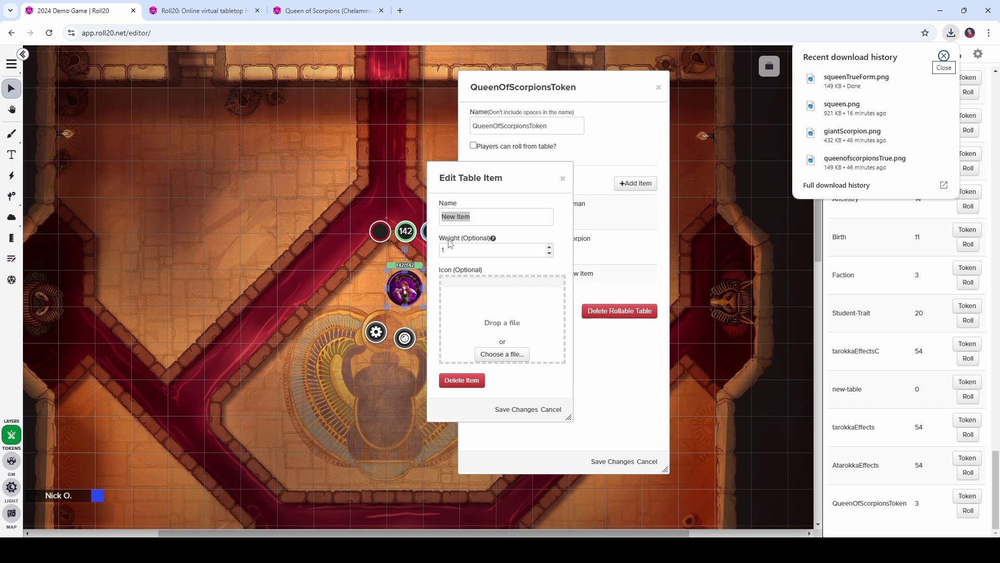
pyautogui.tripleClick(472, 217)
pyautogui.write('TrueForm')
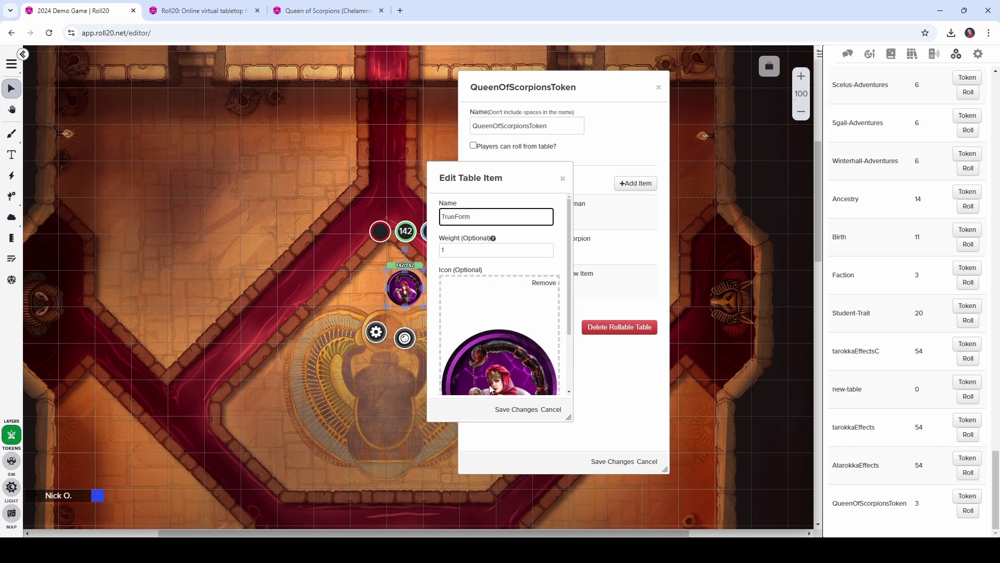
pyautogui.click(504, 409)
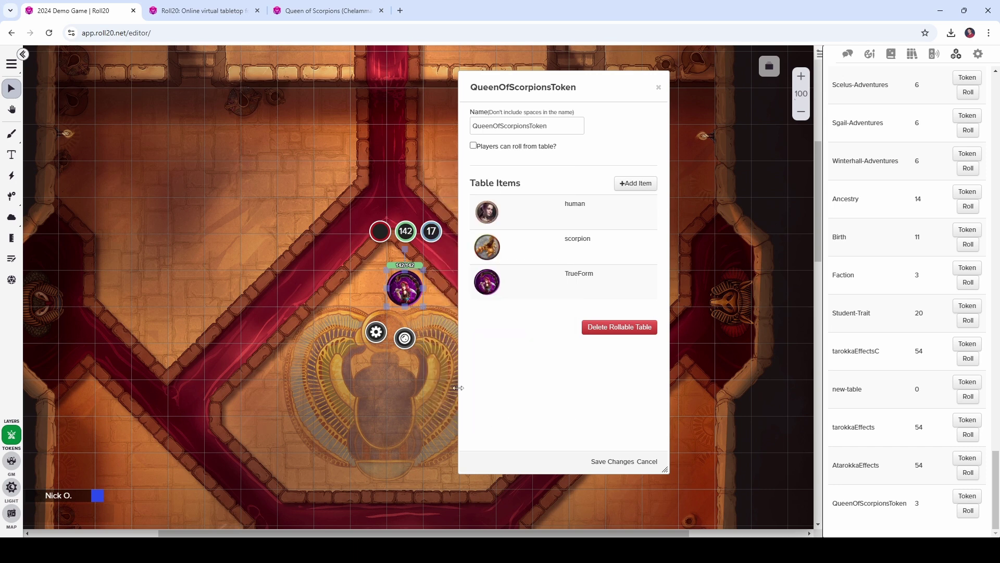
pyautogui.click(613, 461)
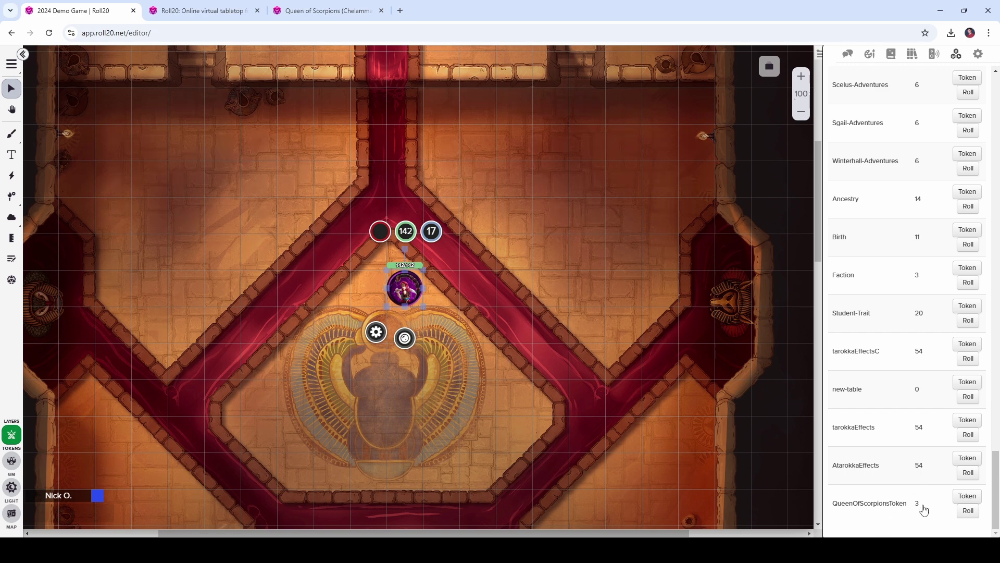
# - Create a token from the QueenOfScorpionsToken table, place it just west of the queen token, and preview its sides without changing them
pyautogui.click(964, 498)
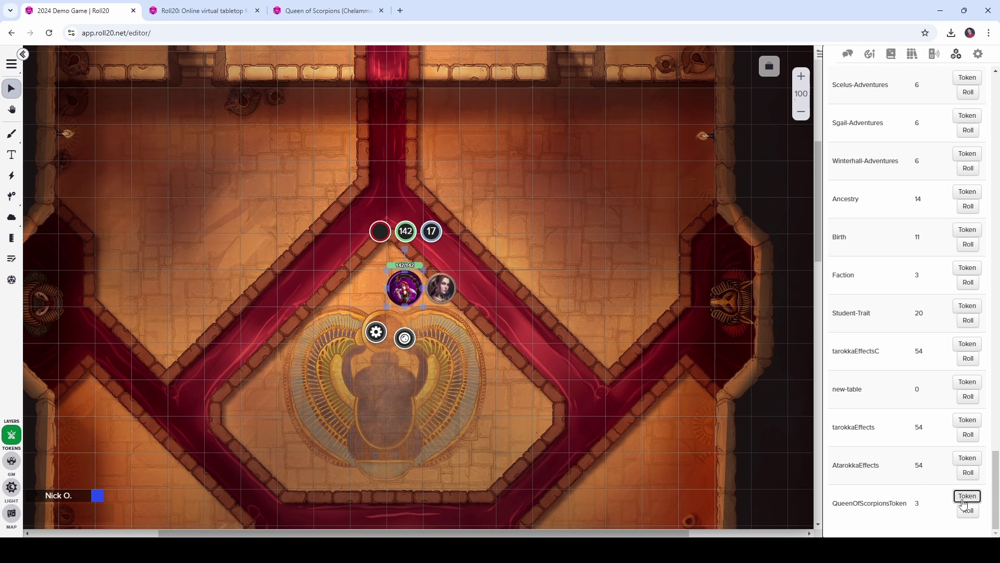
pyautogui.moveTo(443, 294); pyautogui.dragTo(334, 293)
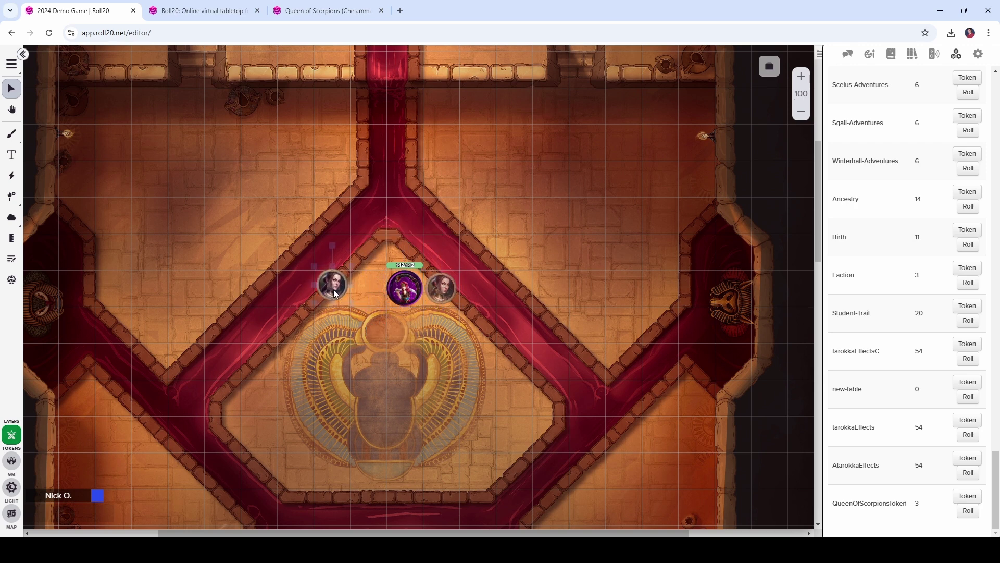
pyautogui.rightClick(335, 293)
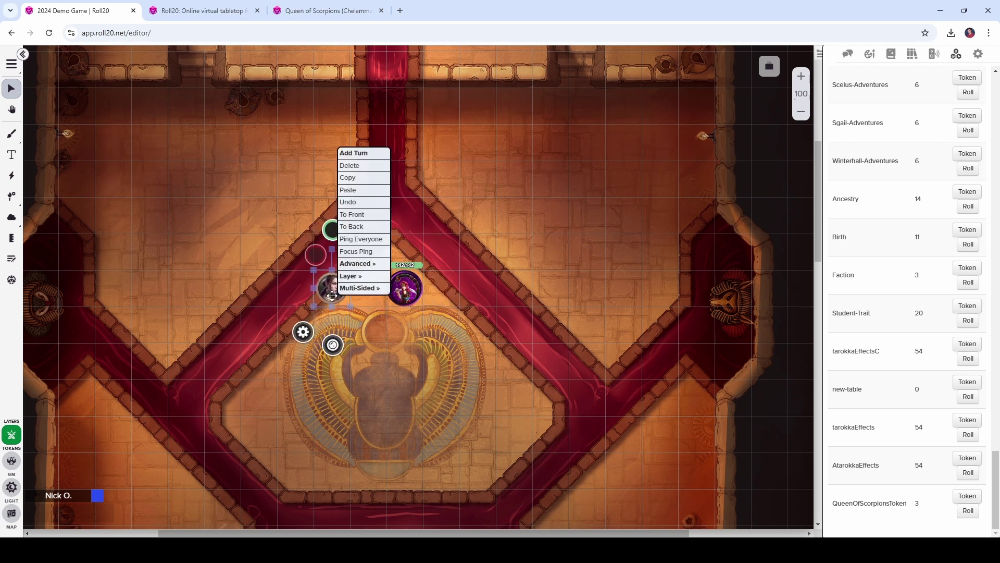
pyautogui.moveTo(353, 294)
pyautogui.click(414, 289)
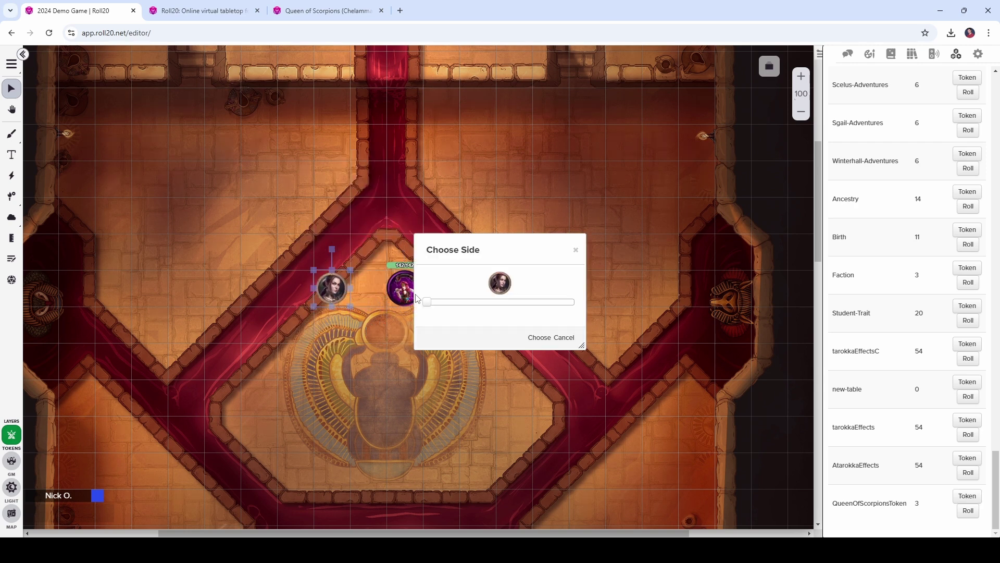
pyautogui.moveTo(428, 307); pyautogui.dragTo(548, 311)
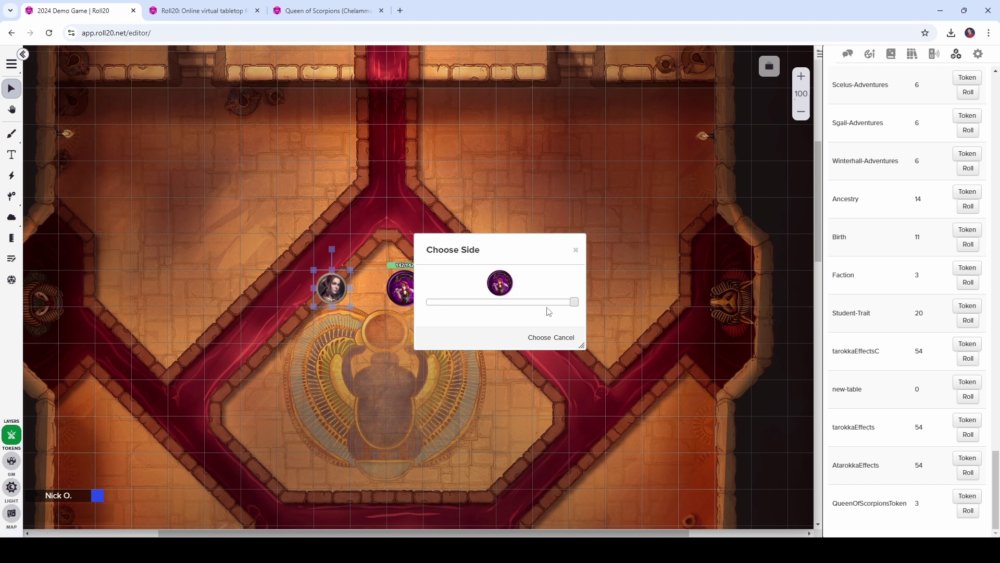
pyautogui.click(576, 250)
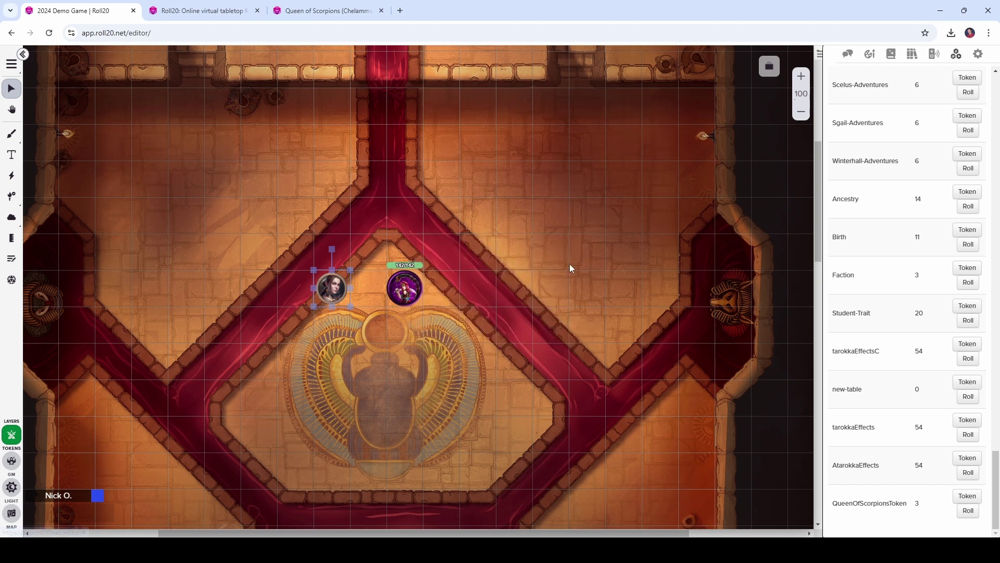
# - Open the new table token's settings and set it to represent the Queen of Scorpions character
pyautogui.doubleClick(332, 287)
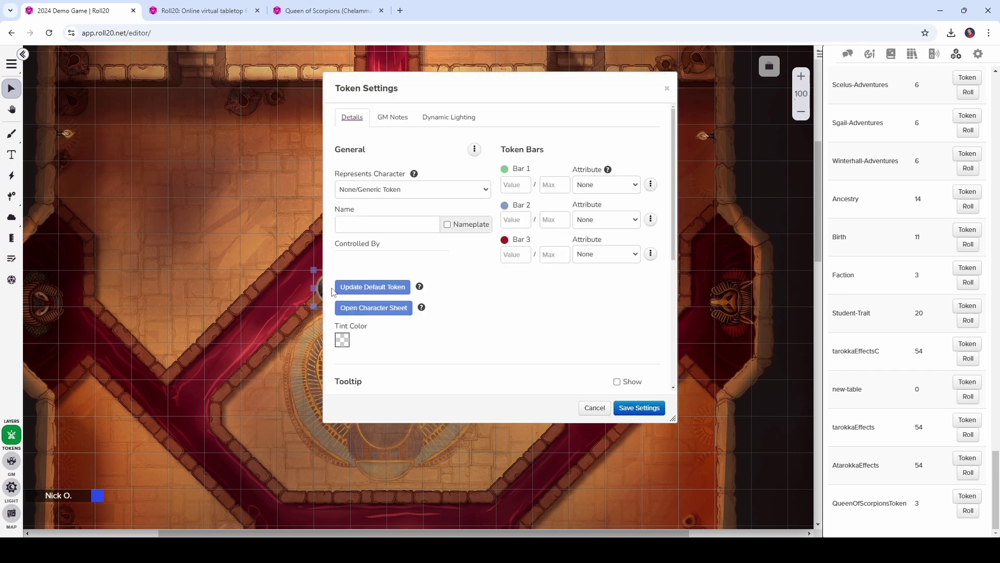
pyautogui.click(424, 193)
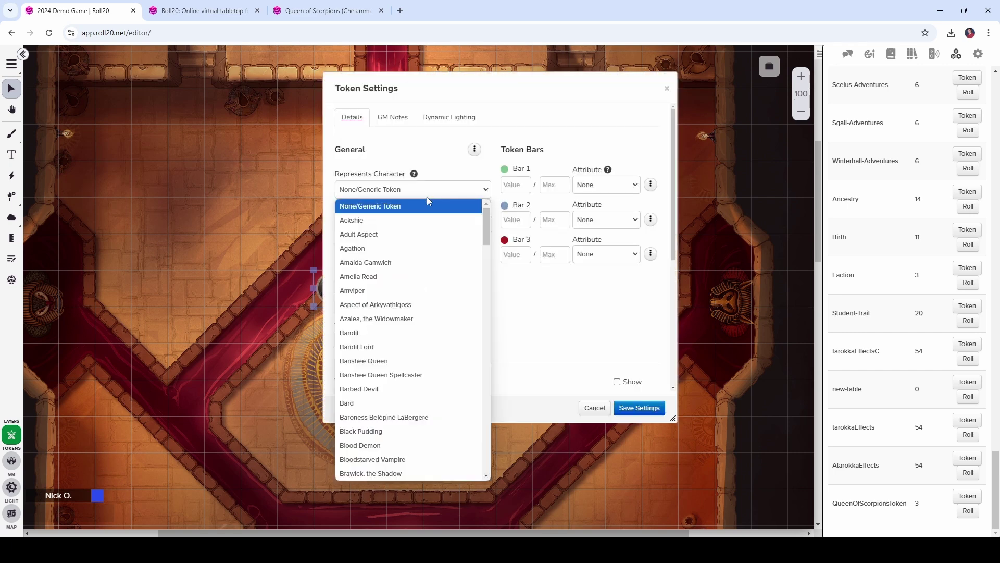
pyautogui.write('queen')
pyautogui.scroll(-2, 409, 335)
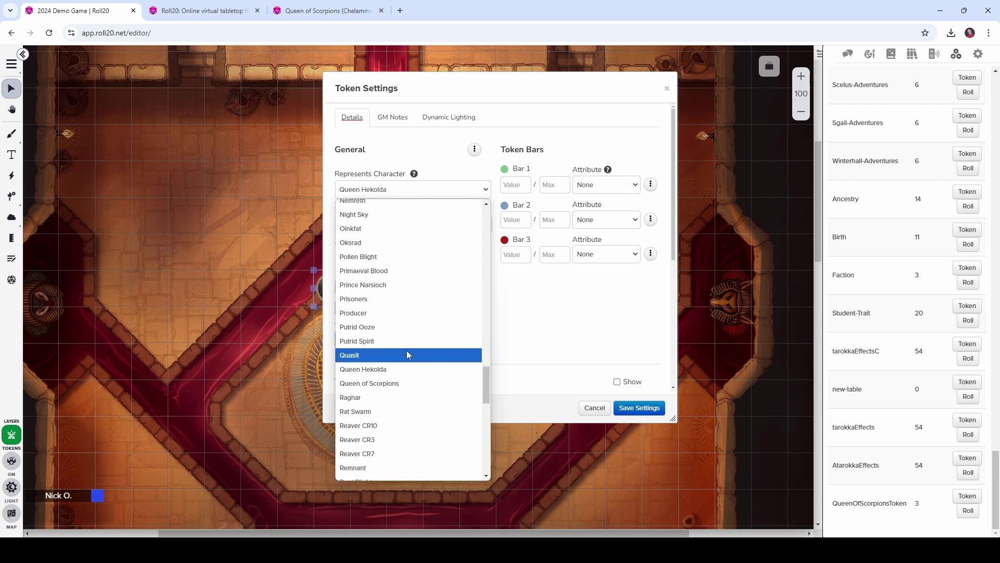
pyautogui.click(408, 383)
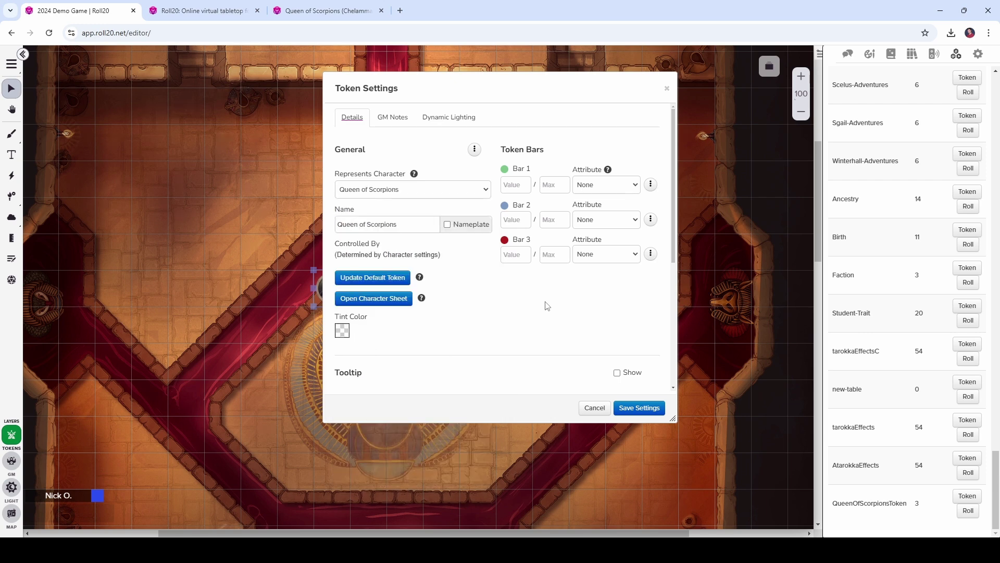
# - Link the token's Bar 1 to the hp attribute and enter 142 as its current value
pyautogui.click(634, 187)
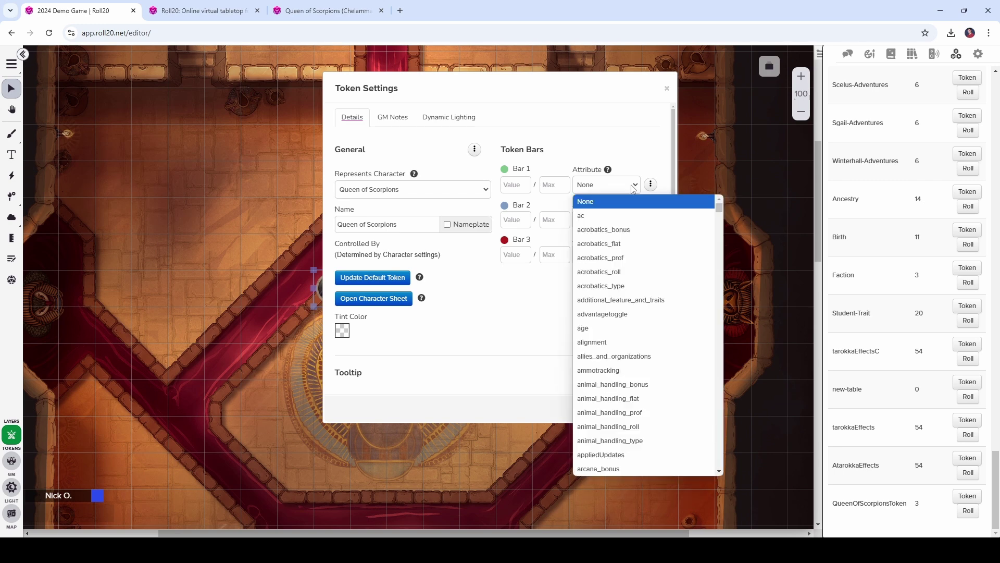
pyautogui.write('hp')
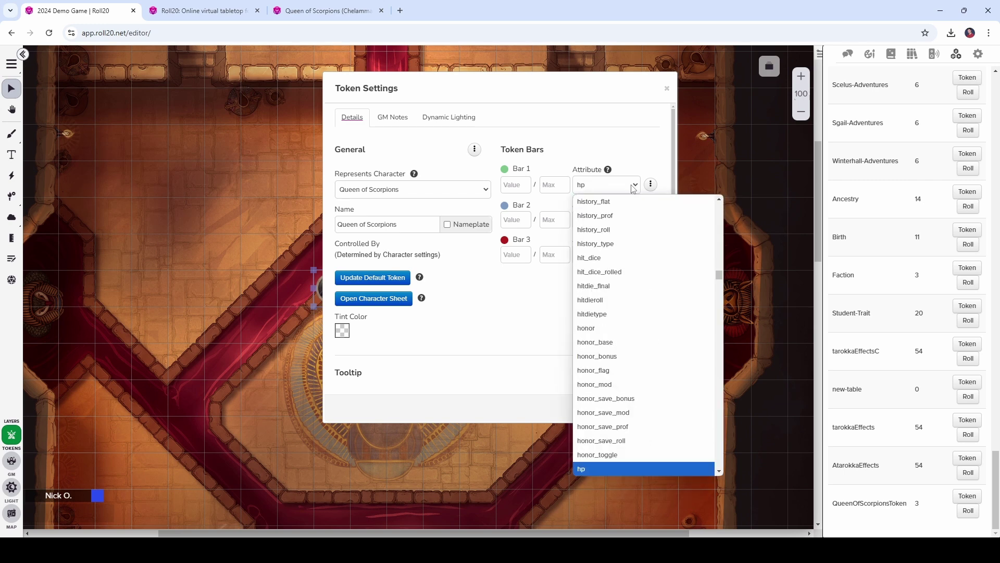
pyautogui.click(634, 469)
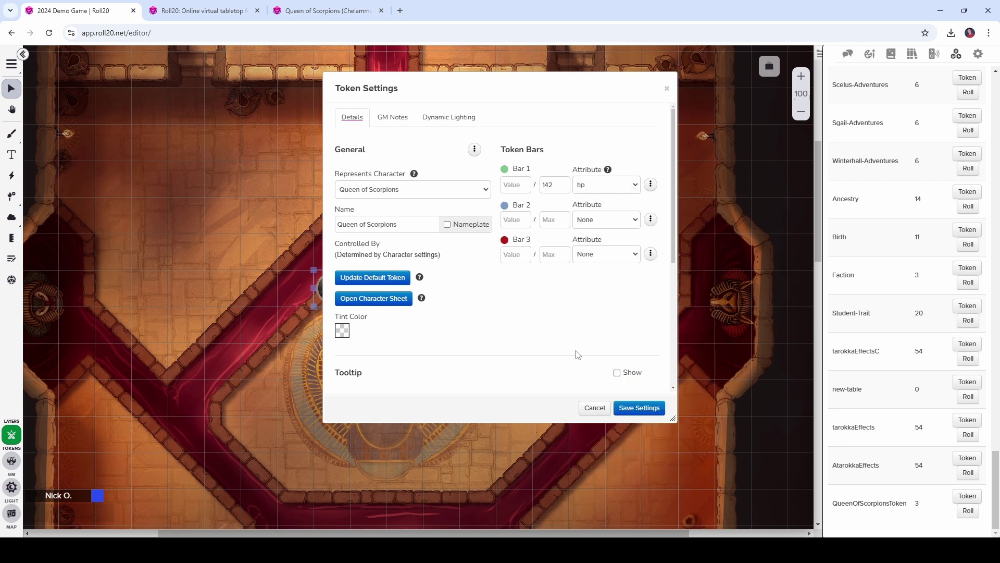
pyautogui.click(514, 183)
pyautogui.write('142')
pyautogui.click(556, 302)
# - Link the token's Bar 2 to the npc_ac attribute
pyautogui.click(628, 220)
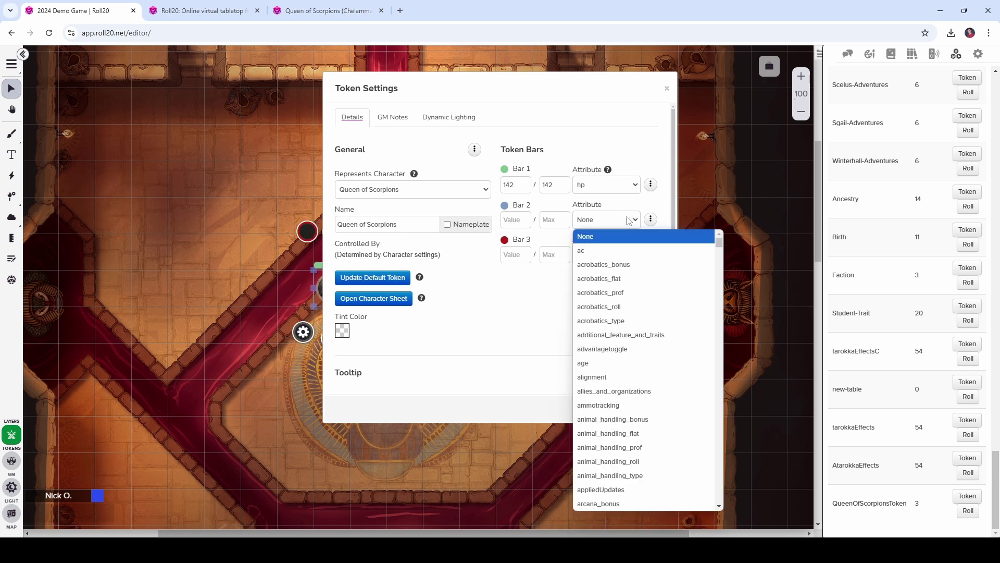
pyautogui.write('npc')
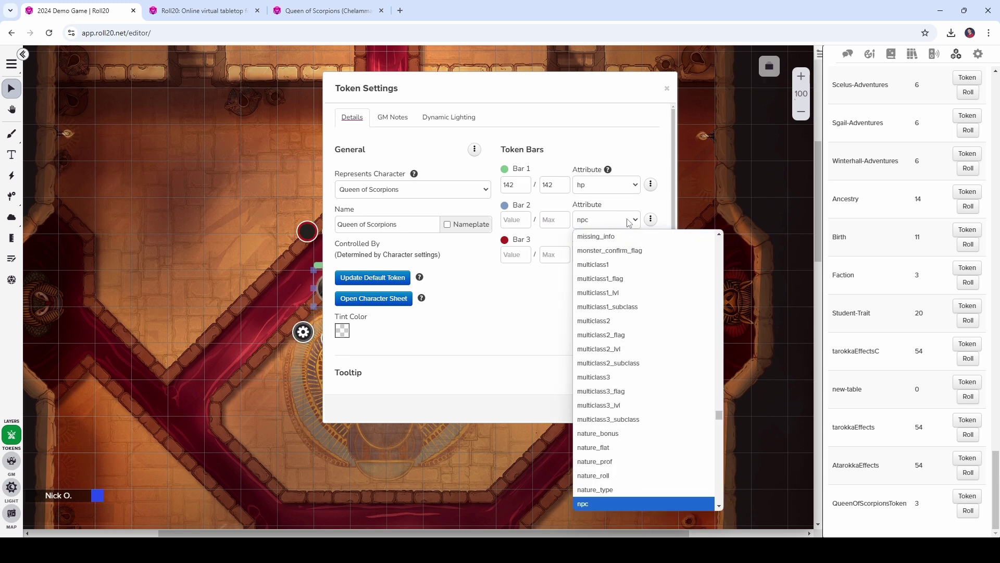
pyautogui.scroll(-3, 604, 409)
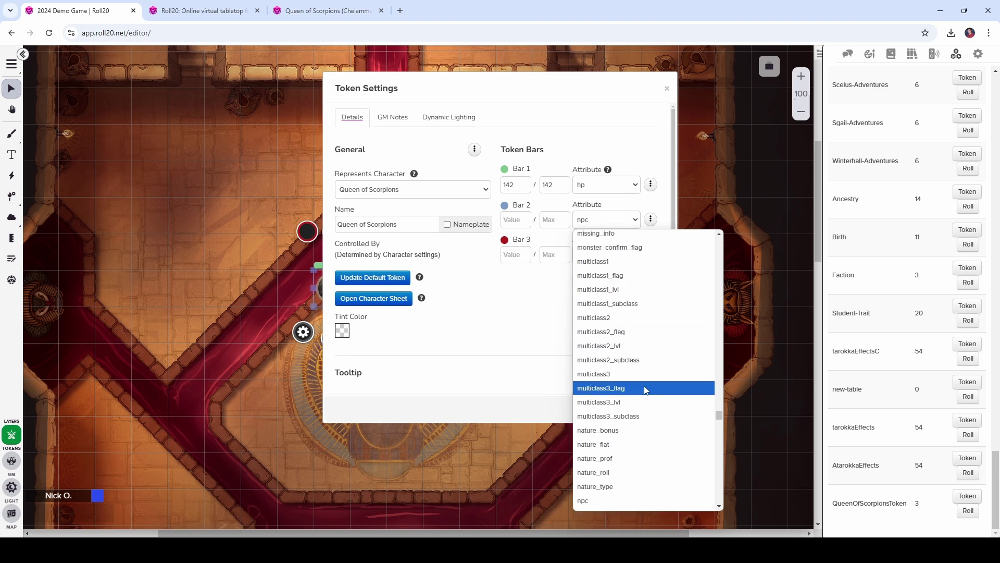
pyautogui.click(603, 408)
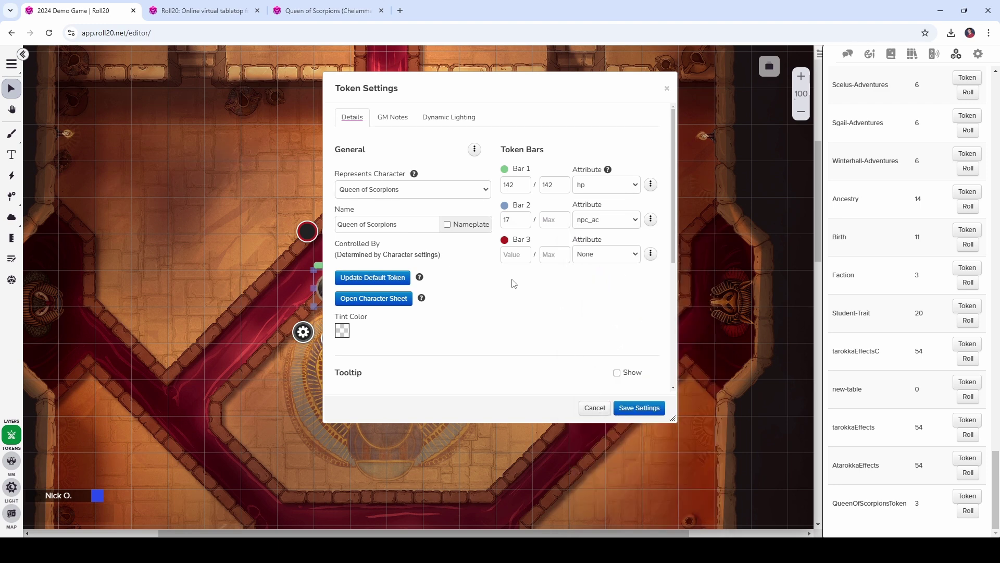
# - Make this token the character's default token and save the token settings
pyautogui.click(399, 283)
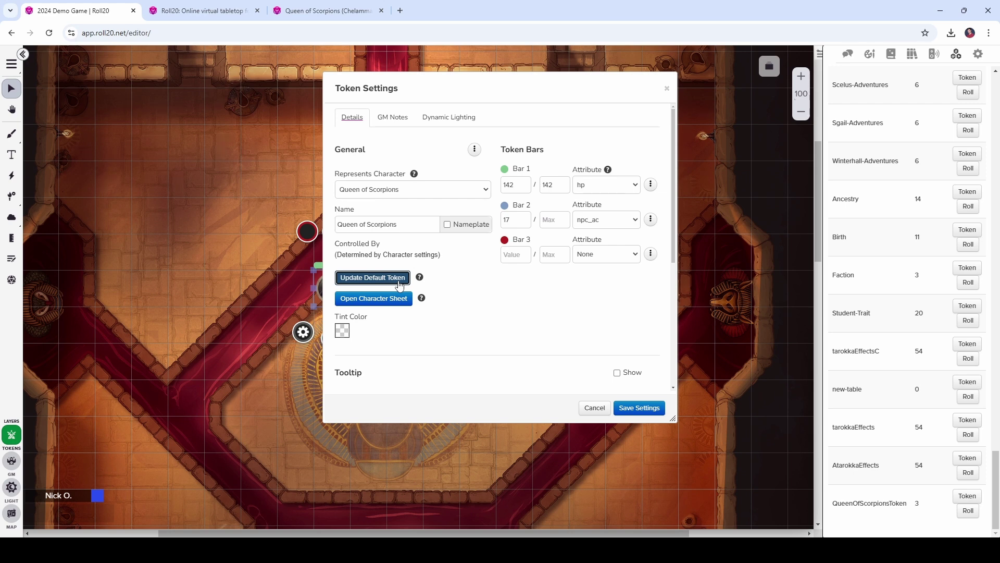
pyautogui.click(640, 408)
pyautogui.click(370, 410)
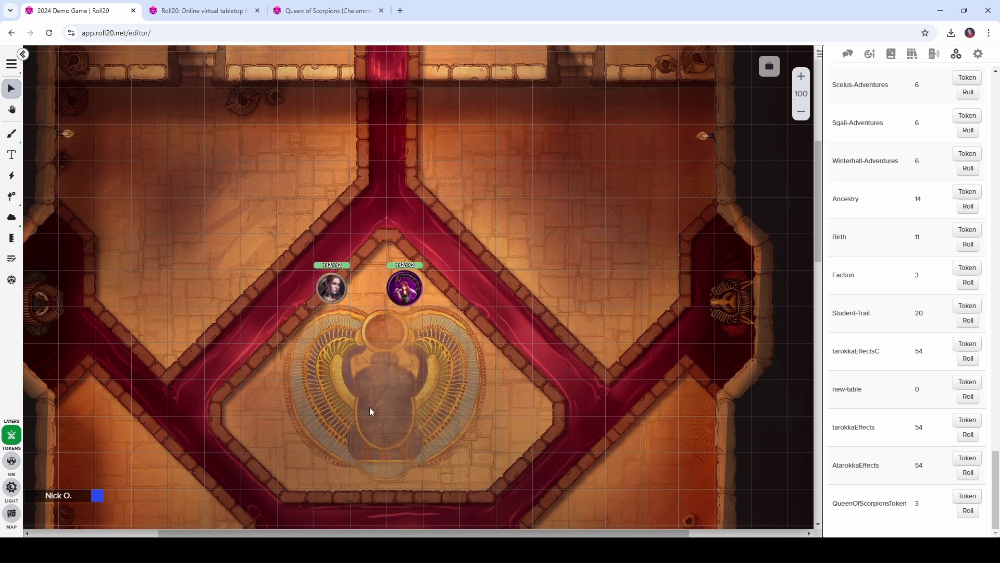
# - Move the multi-sided token one grid square south and delete the original purple queen token
pyautogui.moveTo(331, 288); pyautogui.dragTo(331, 324)
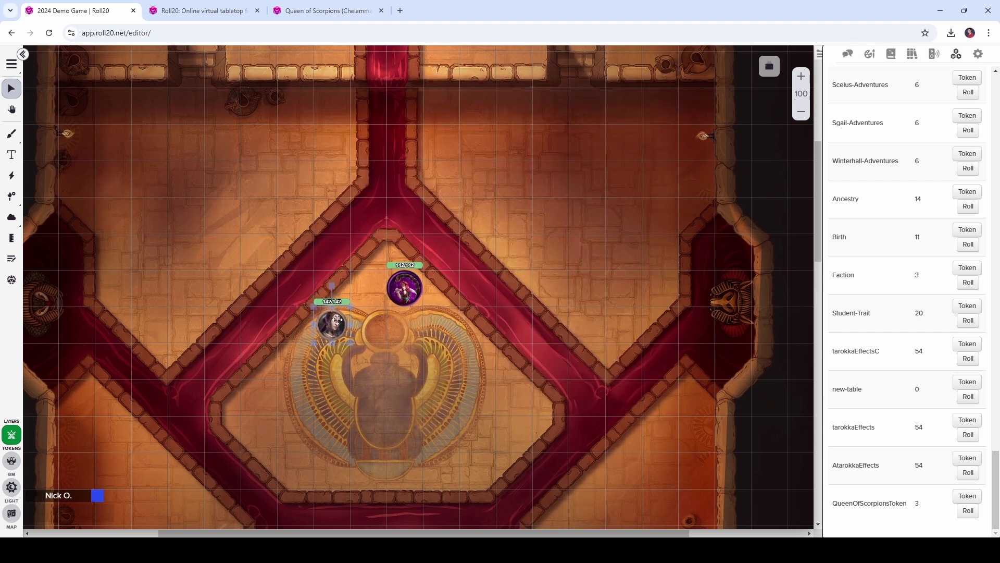
pyautogui.click(407, 286)
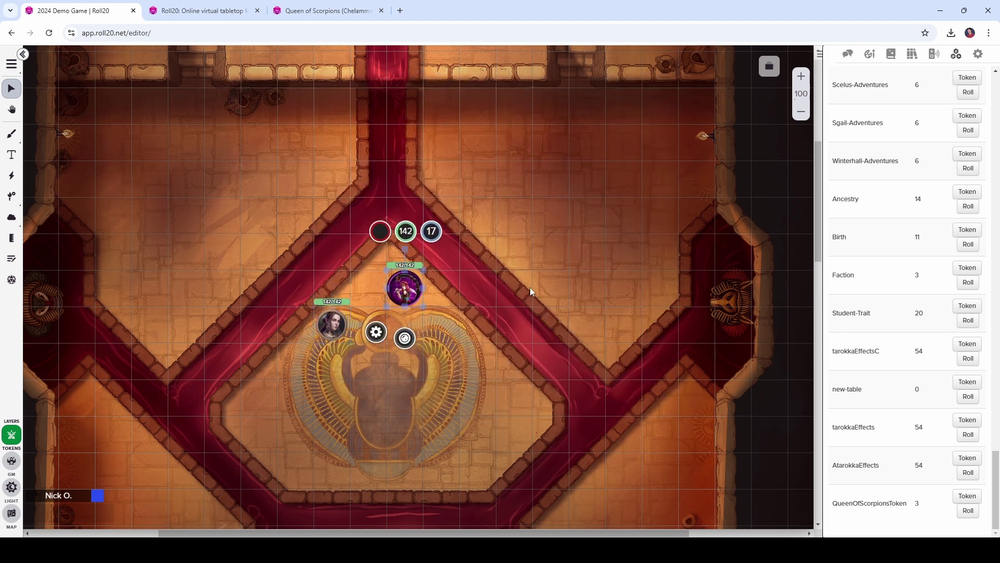
pyautogui.press('Delete')
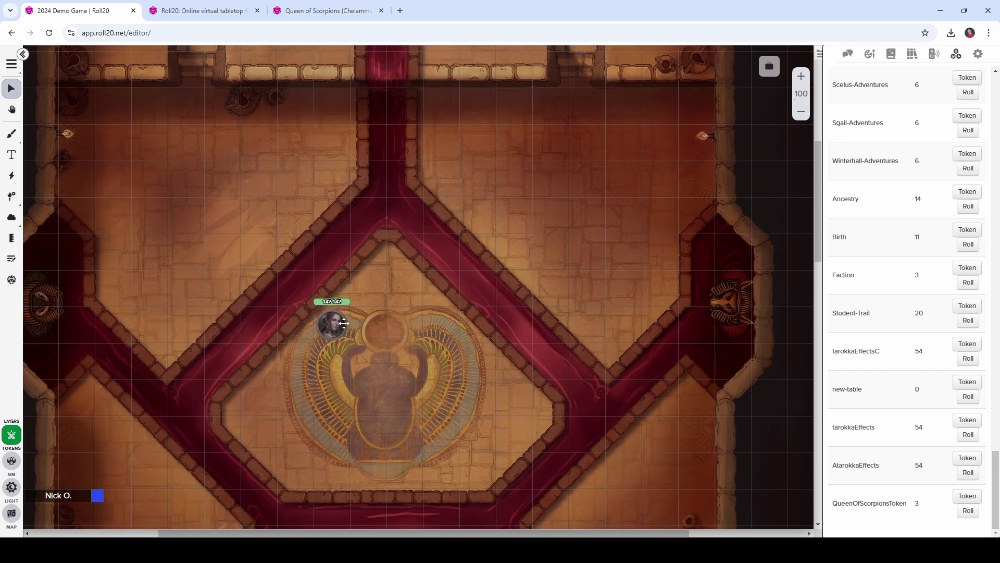
# - Review the actions and traits on the Queen of Scorpions character sheet, then collapse the sheet
pyautogui.scroll(-1, 344, 323)
pyautogui.click(324, 282)
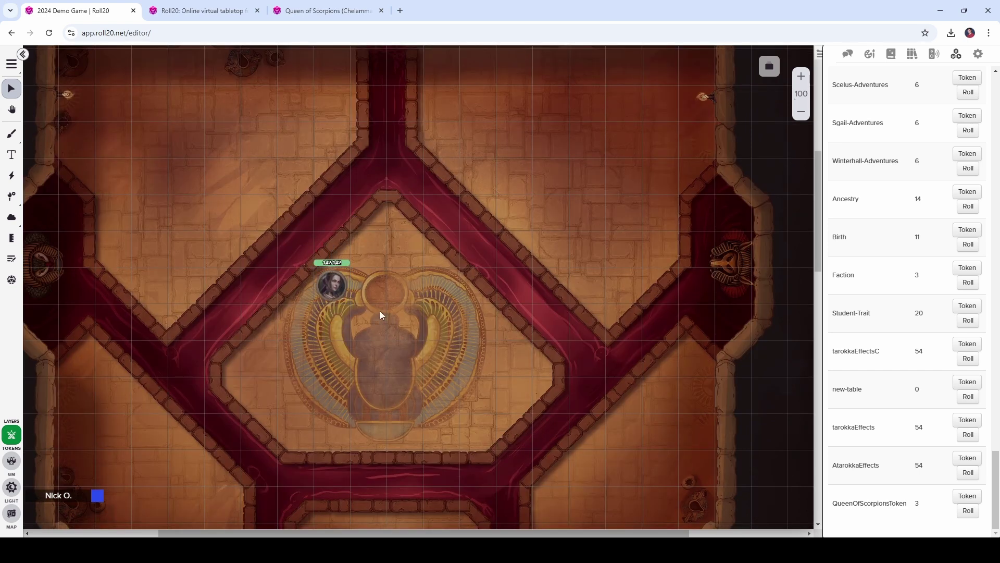
pyautogui.doubleClick(328, 288)
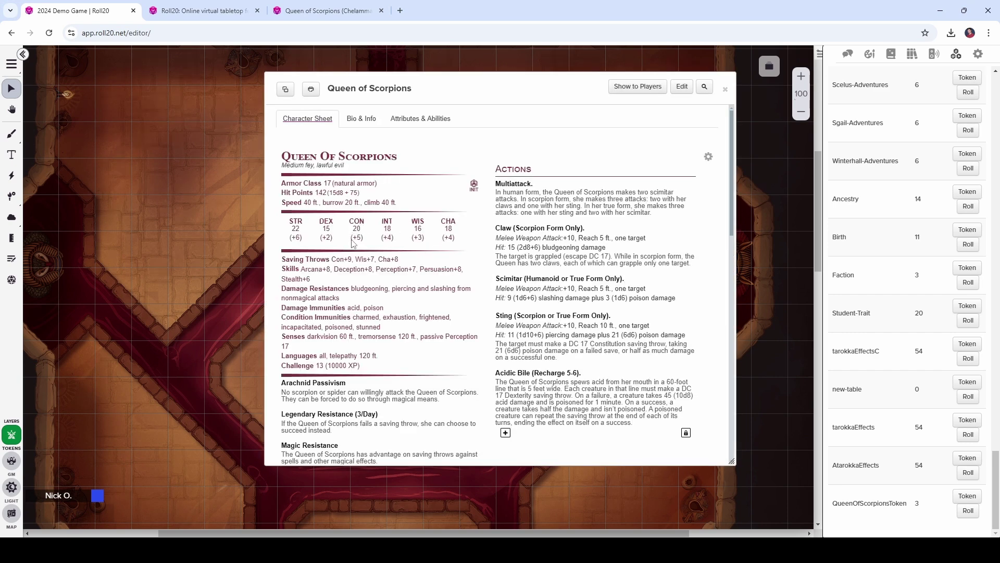
pyautogui.scroll(-1, 390, 234)
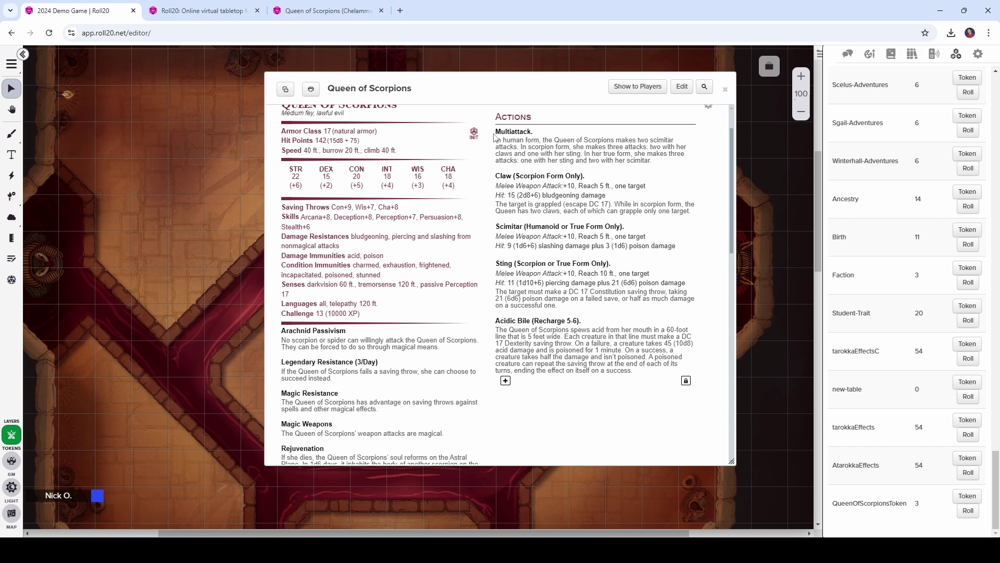
pyautogui.scroll(-2, 443, 313)
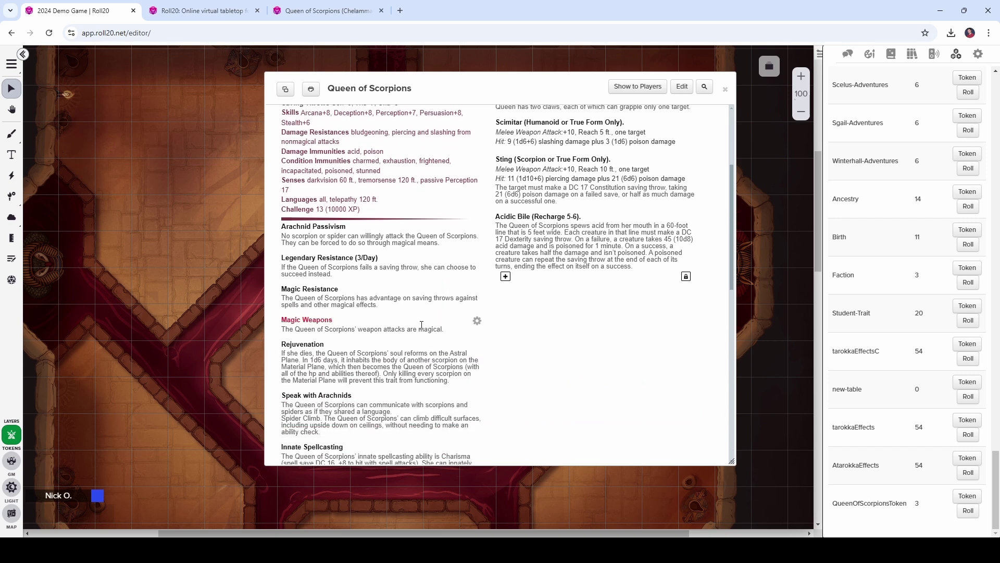
pyautogui.scroll(-1, 421, 327)
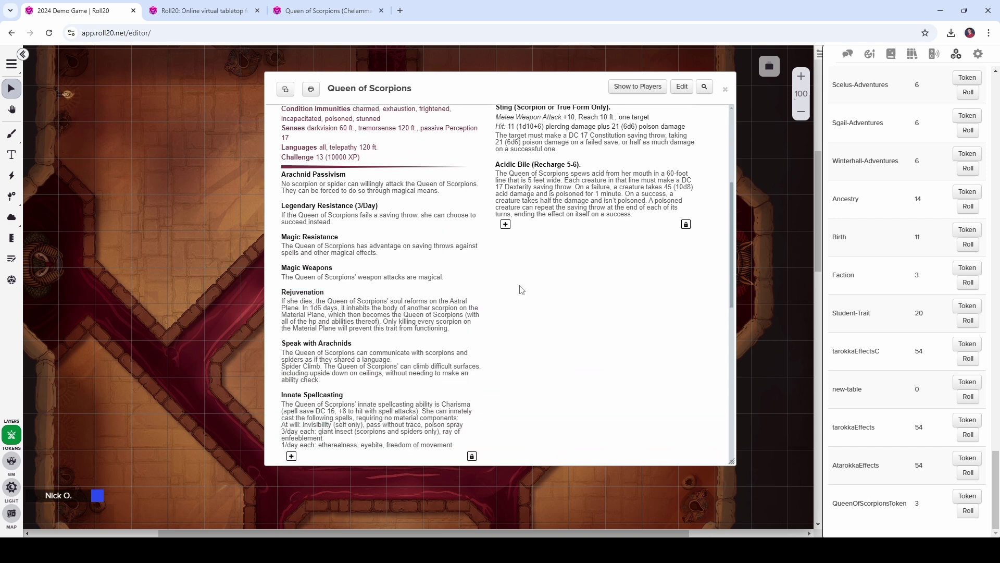
pyautogui.doubleClick(474, 85)
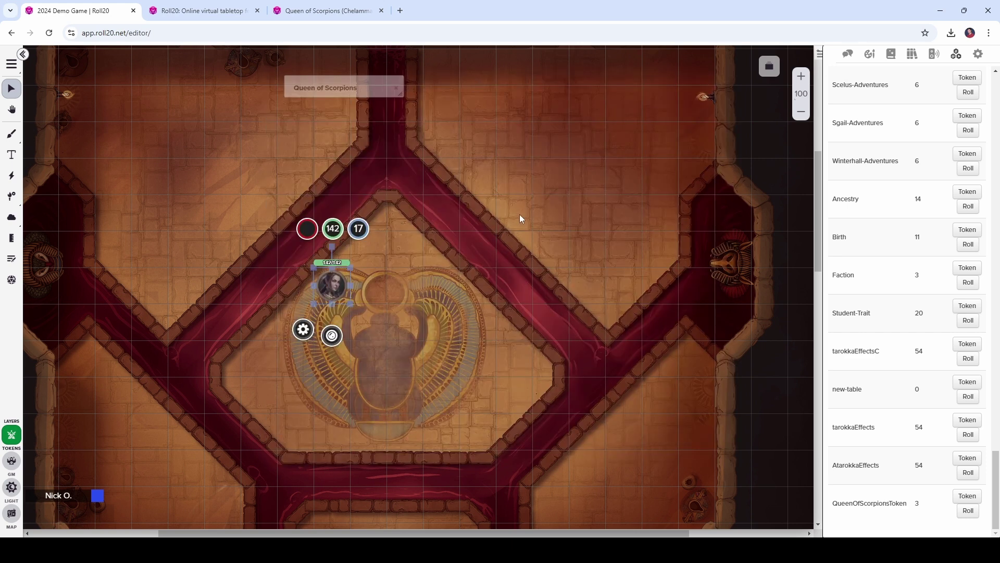
# - Generate token actions for the multi-sided queen token by sending !ta in chat, and reselect the token to display its action buttons
pyautogui.click(483, 298)
pyautogui.click(335, 279)
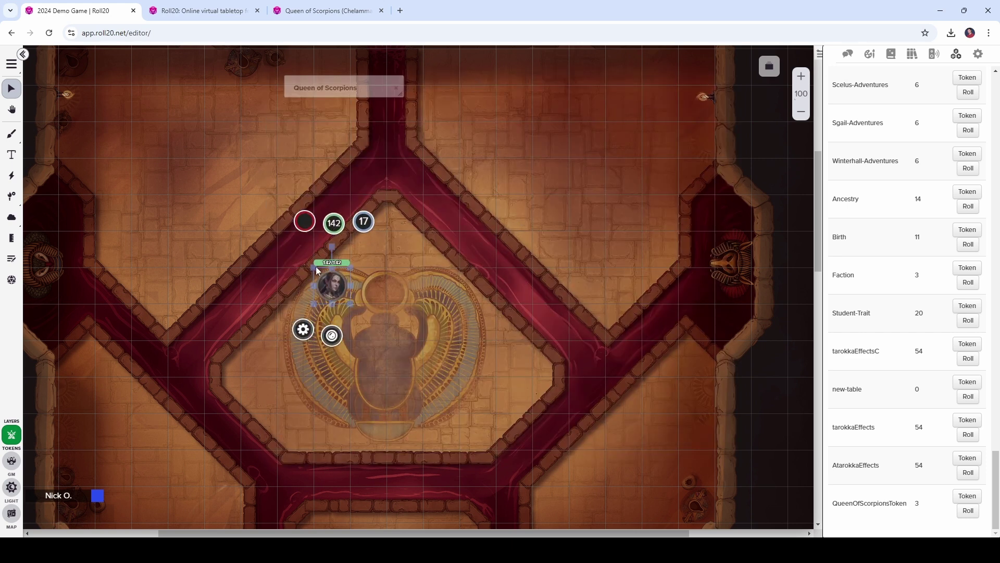
pyautogui.click(846, 55)
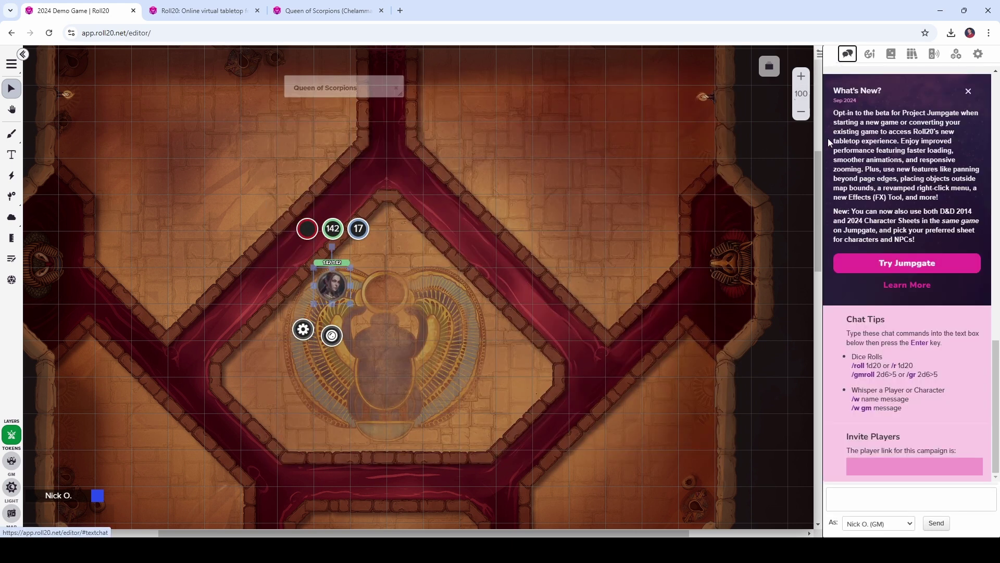
pyautogui.click(864, 495)
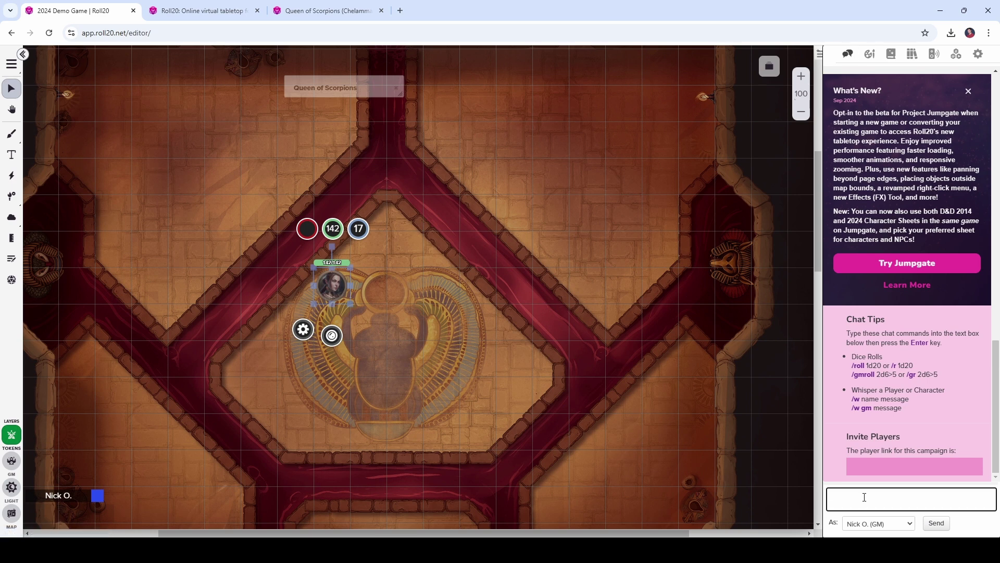
pyautogui.write('!ta')
pyautogui.press('Return')
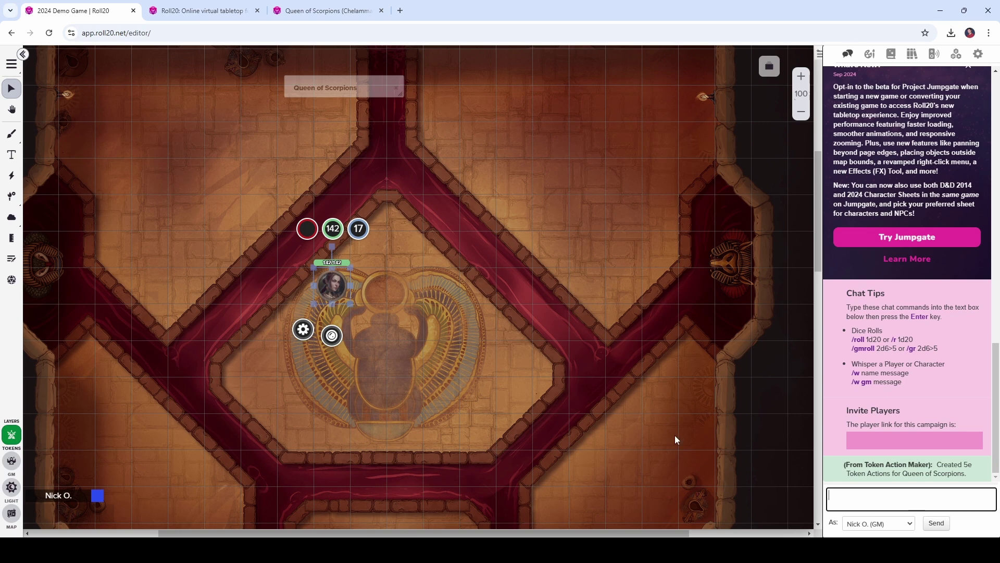
pyautogui.click(386, 281)
pyautogui.click(332, 285)
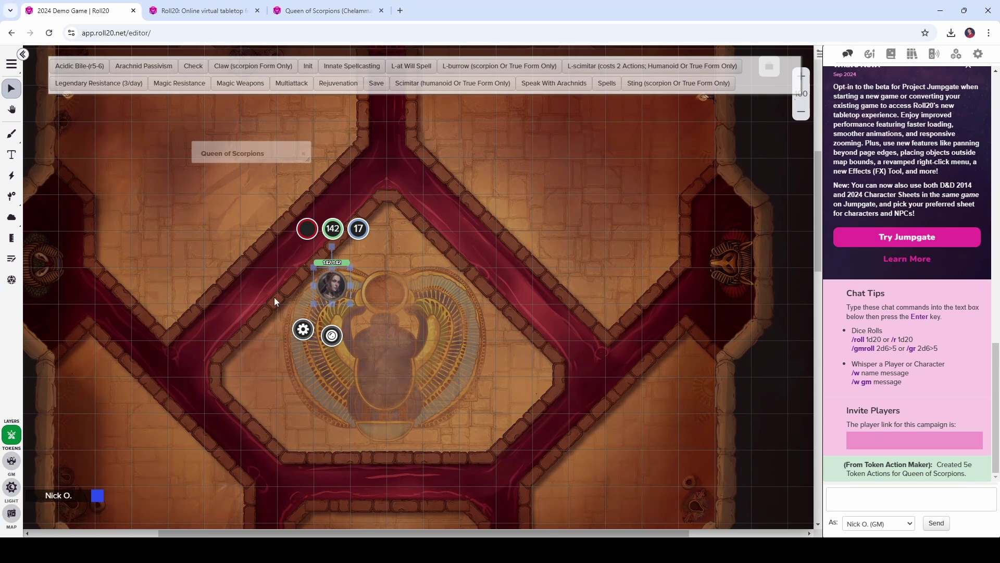
# - Switch the multi-sided token to its second side, the scorpion image
pyautogui.rightClick(334, 296)
pyautogui.moveTo(364, 277)
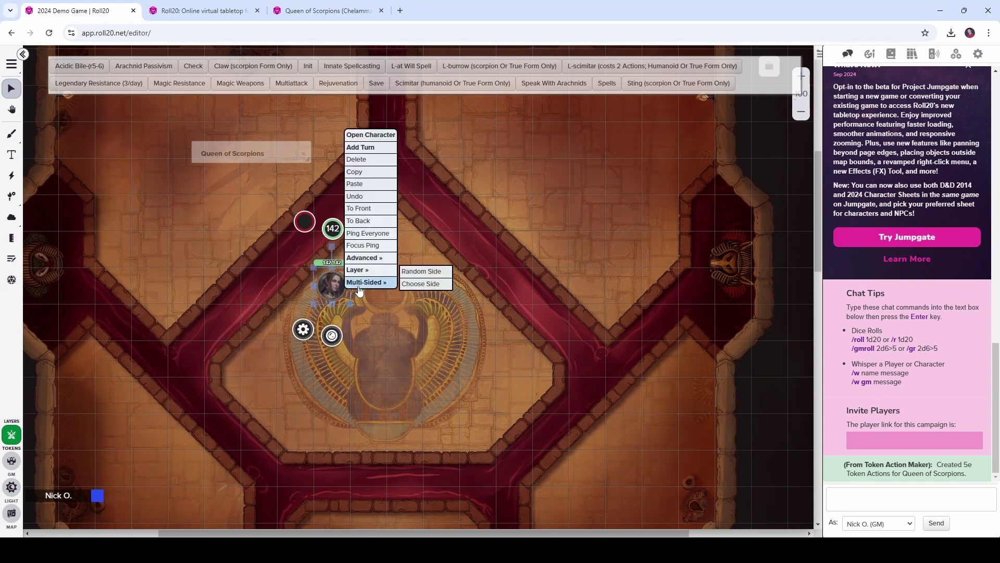
pyautogui.click(424, 287)
pyautogui.click(499, 303)
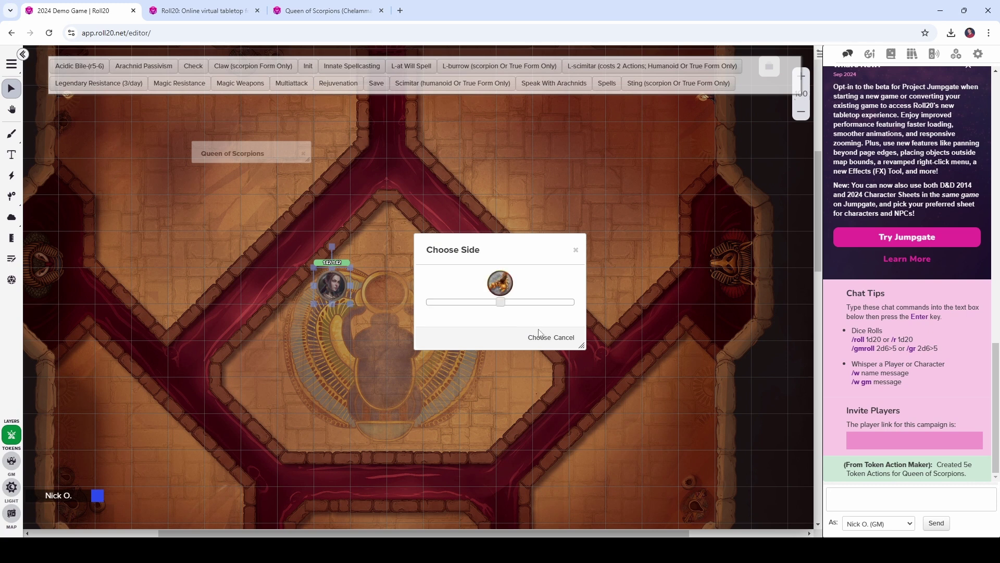
pyautogui.click(539, 337)
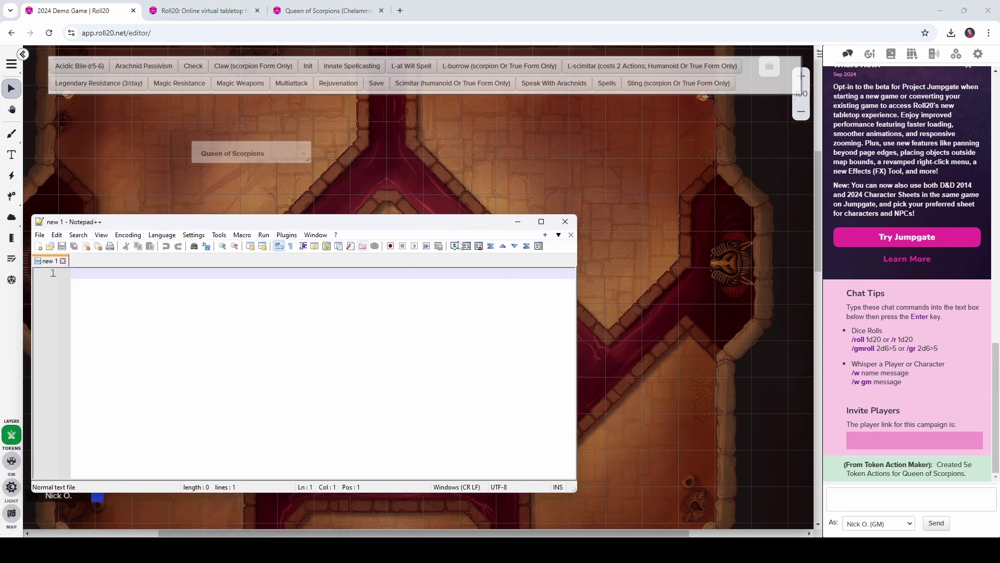
# - Widen the Notepad++ window to nearly the map's width and move the collapsed Queen of Scorpions sheet clear of the token
pyautogui.moveTo(577, 359); pyautogui.dragTo(810, 351)
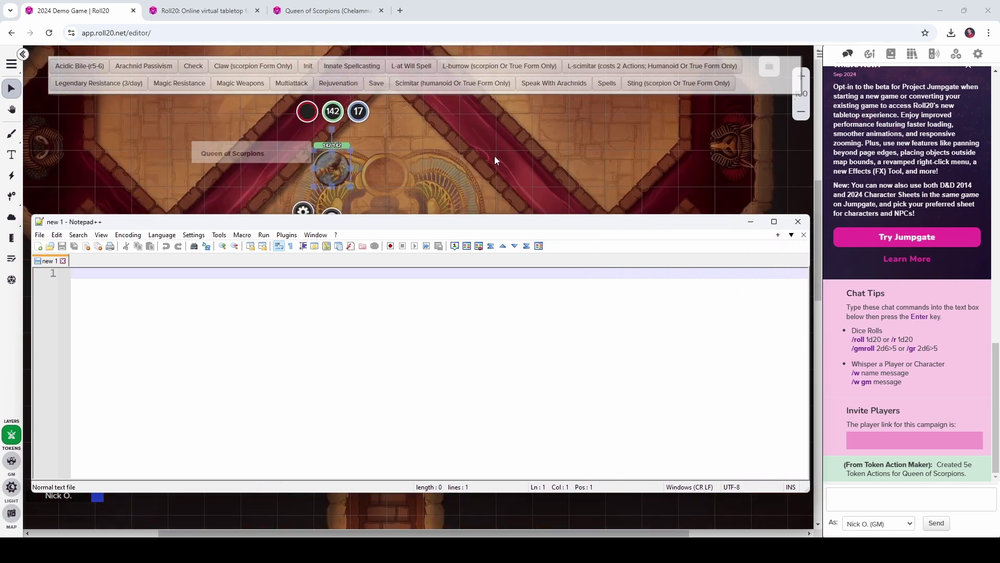
pyautogui.click(246, 182)
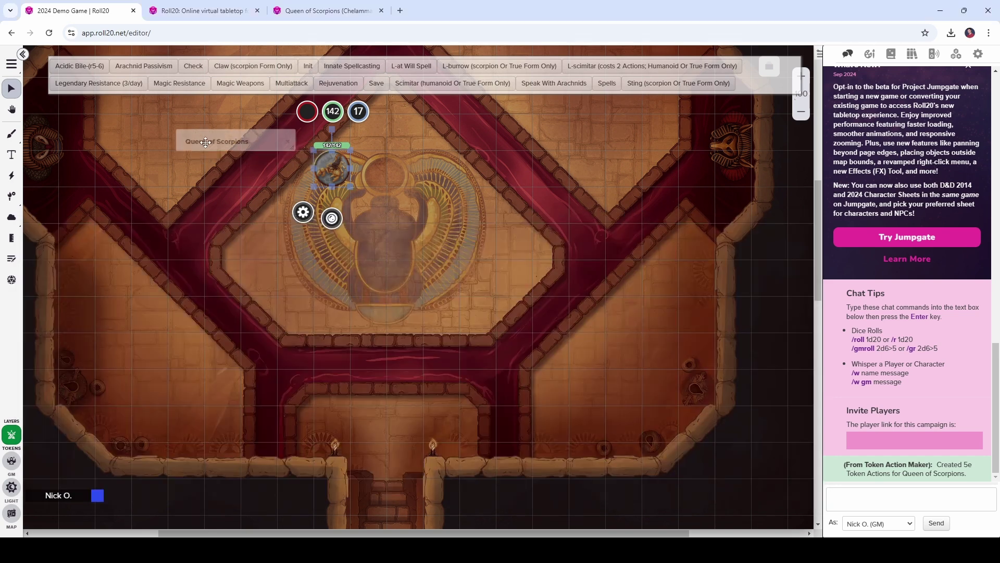
pyautogui.hotkey('alt', 'Tab')
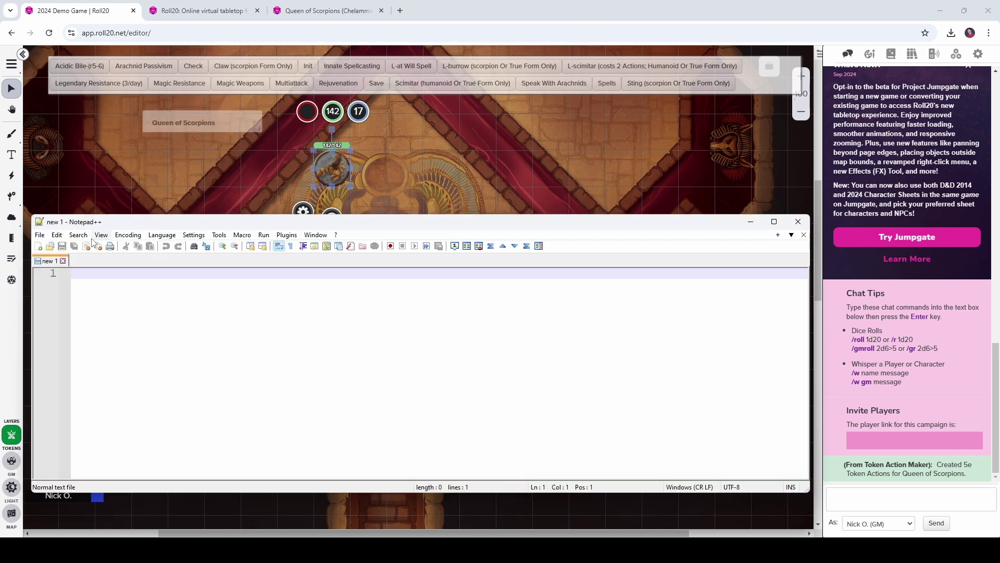
# - List the form headings Human, Scorpion and TrueForm in the empty Notepad++ document, separated by blank lines
pyautogui.click(145, 291)
pyautogui.write('Human')
pyautogui.press('Return')
pyautogui.press('Return')
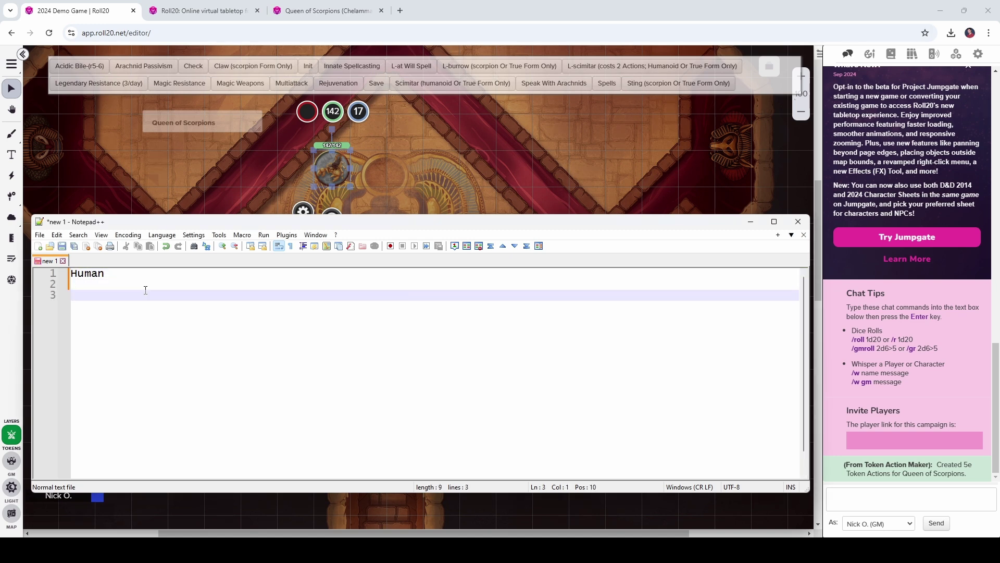
pyautogui.write('Sci')
pyautogui.press('BackSpace')
pyautogui.write('orpion')
pyautogui.press('Return')
pyautogui.press('Return')
pyautogui.write('TrueForm')
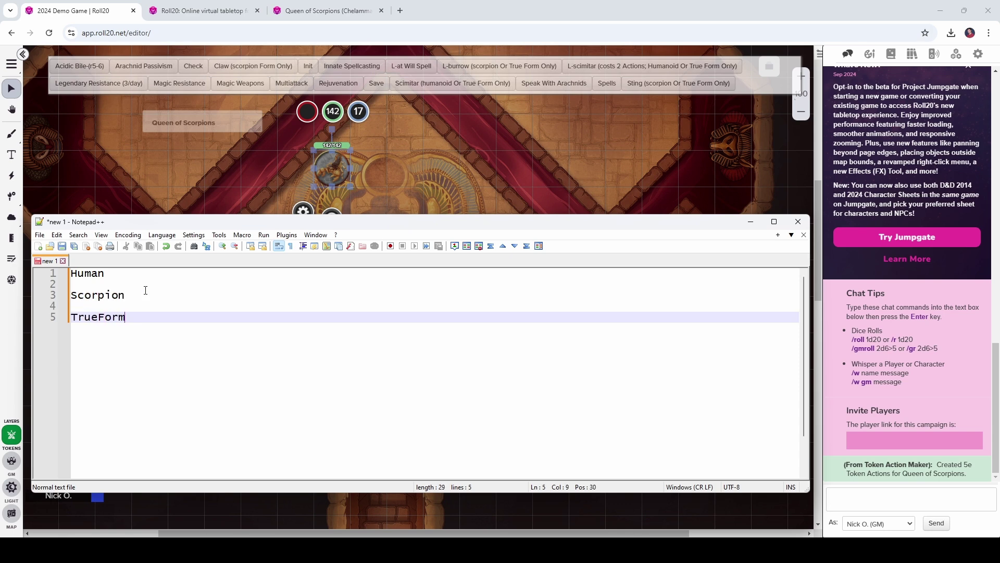
# - Insert the command "!token-mod --set currentside|1 scale|1u" beneath the Human heading, followed by a blank line
pyautogui.press('Return')
pyautogui.press('Return')
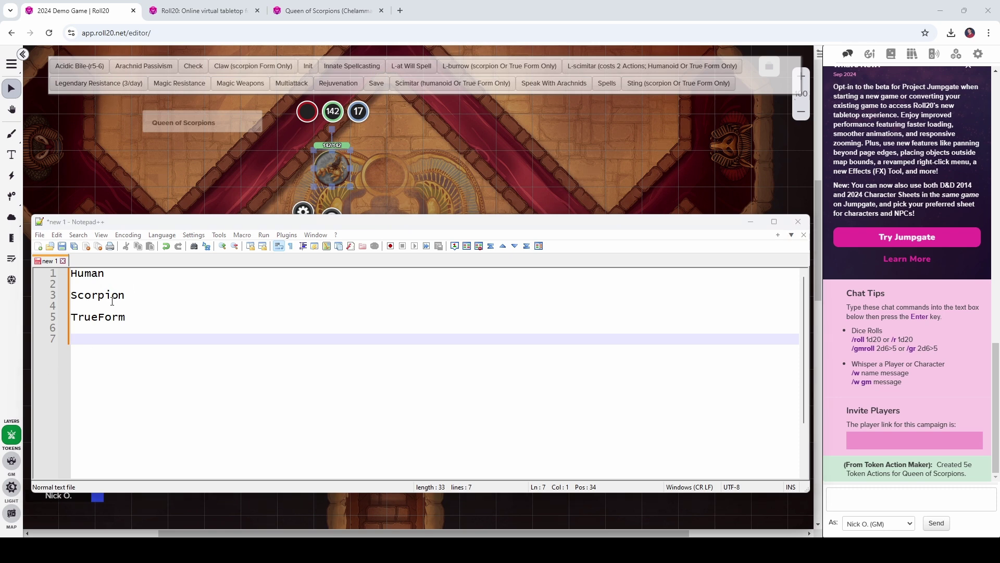
pyautogui.click(110, 281)
pyautogui.hotkey('ctrl', 'v')
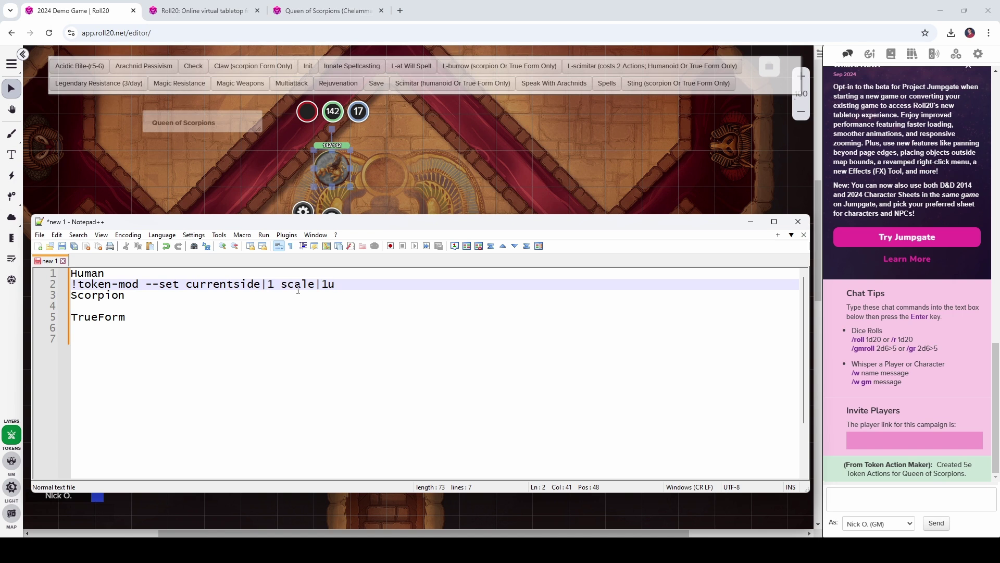
pyautogui.press('Return')
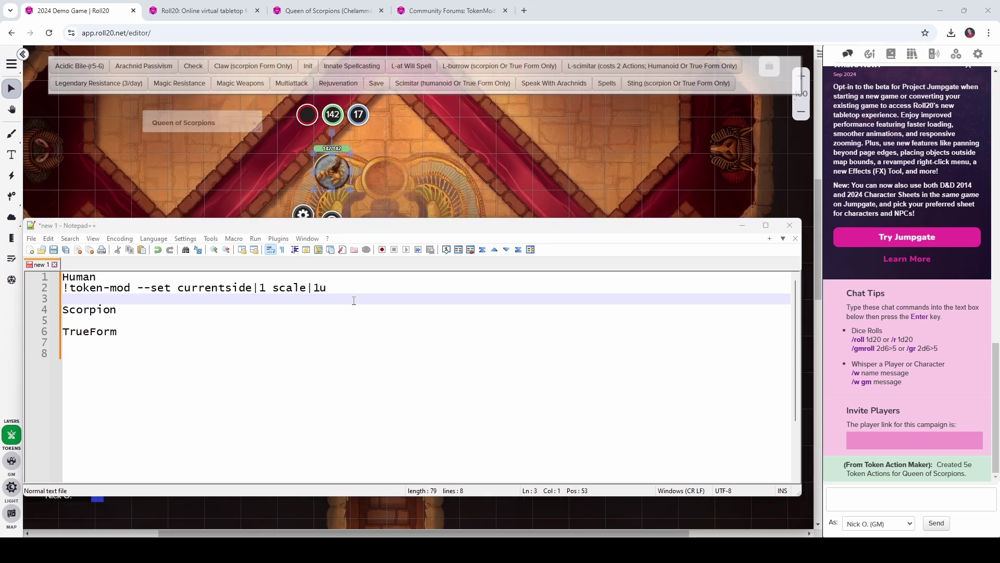
# - Copy the Human token-mod command and send it in the Roll20 chat to apply it to the selected token
pyautogui.moveTo(353, 301); pyautogui.dragTo(62, 290)
pyautogui.hotkey('ctrl', 'c')
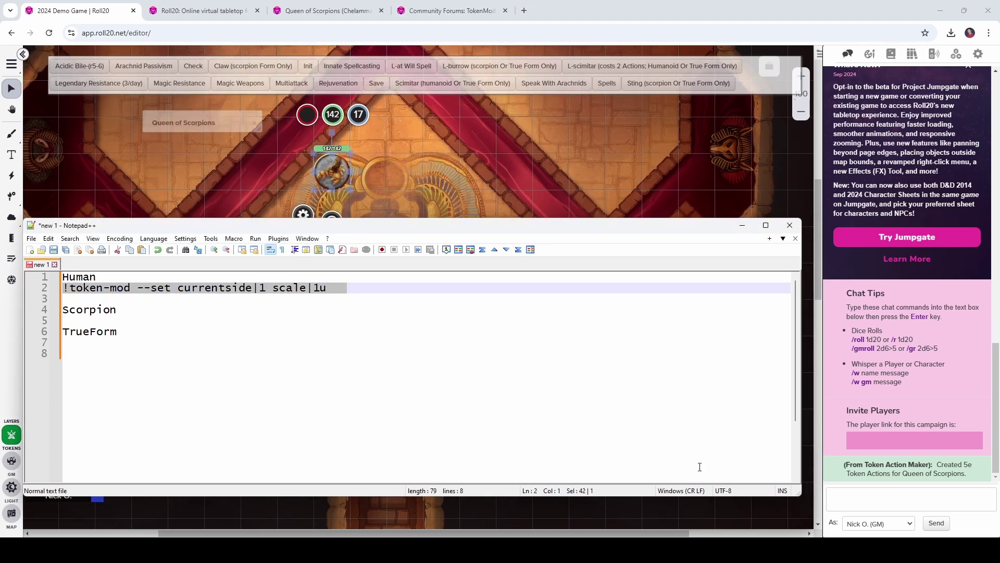
pyautogui.click(879, 497)
pyautogui.hotkey('ctrl', 'v')
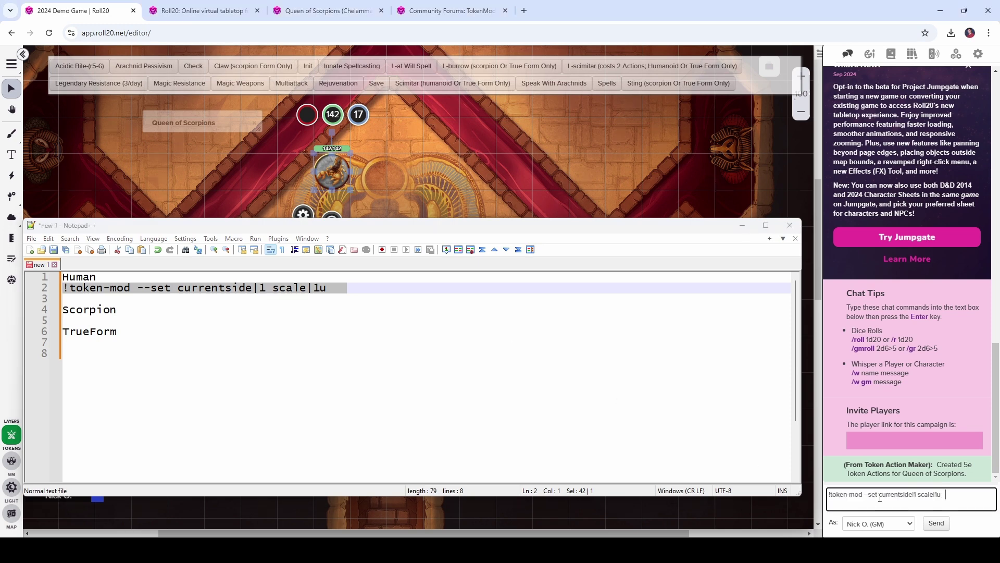
pyautogui.press('Return')
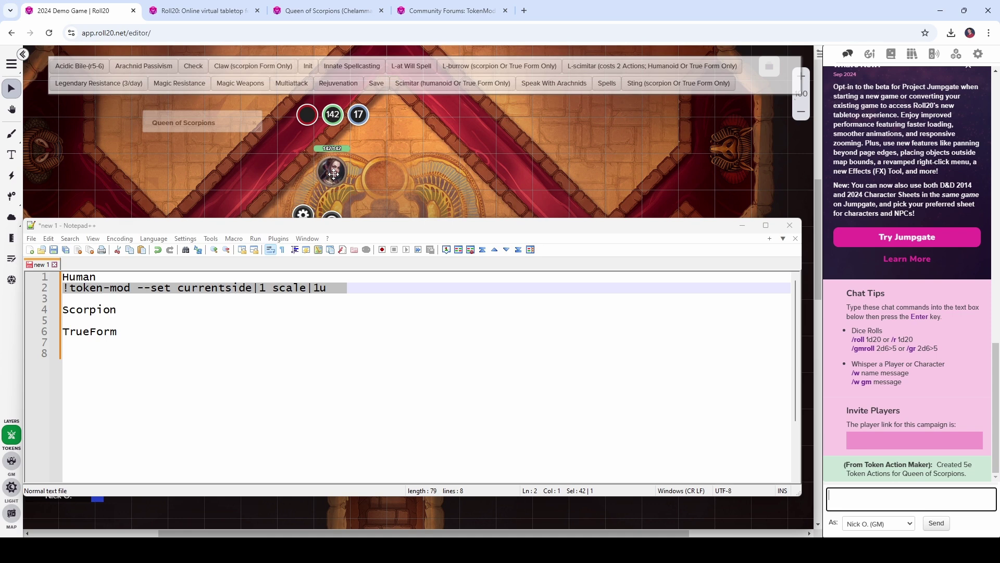
# - Copy the Human token-mod command in Notepad++ beneath the Scorpion and TrueForm headings, keeping a blank line between sections
pyautogui.moveTo(353, 288); pyautogui.dragTo(63, 287)
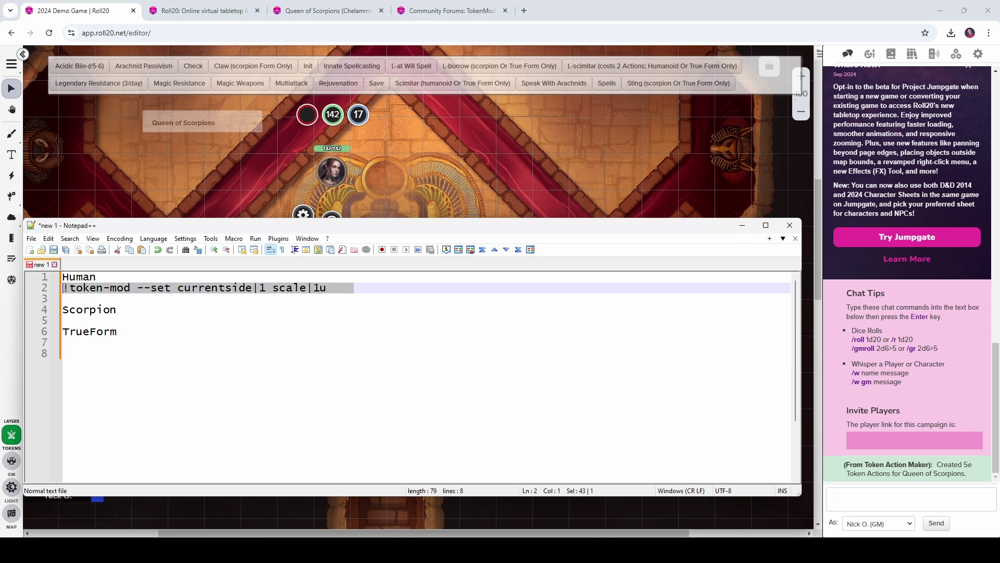
pyautogui.hotkey('ctrl', 'c')
pyautogui.click(104, 320)
pyautogui.hotkey('ctrl', 'v')
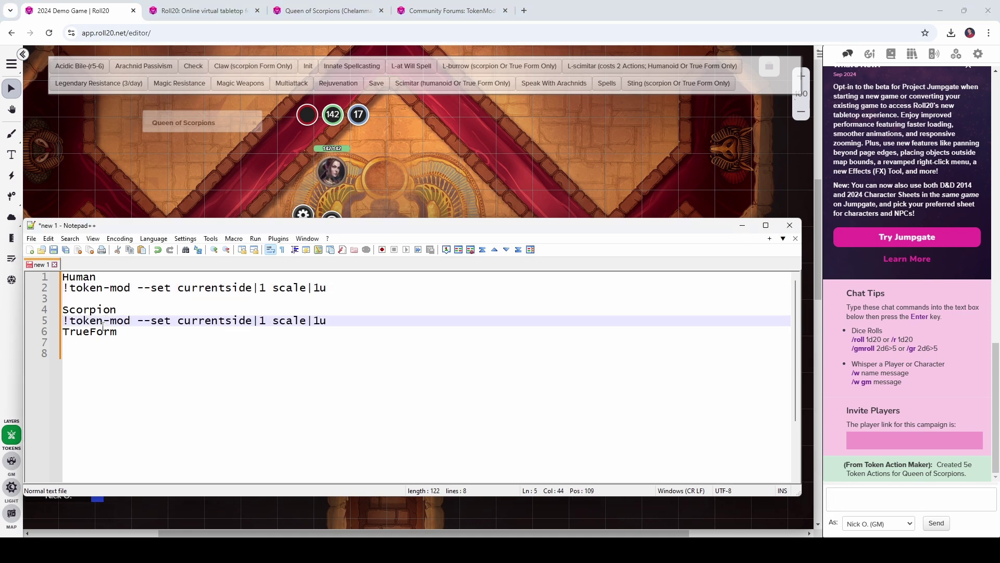
pyautogui.press('Return')
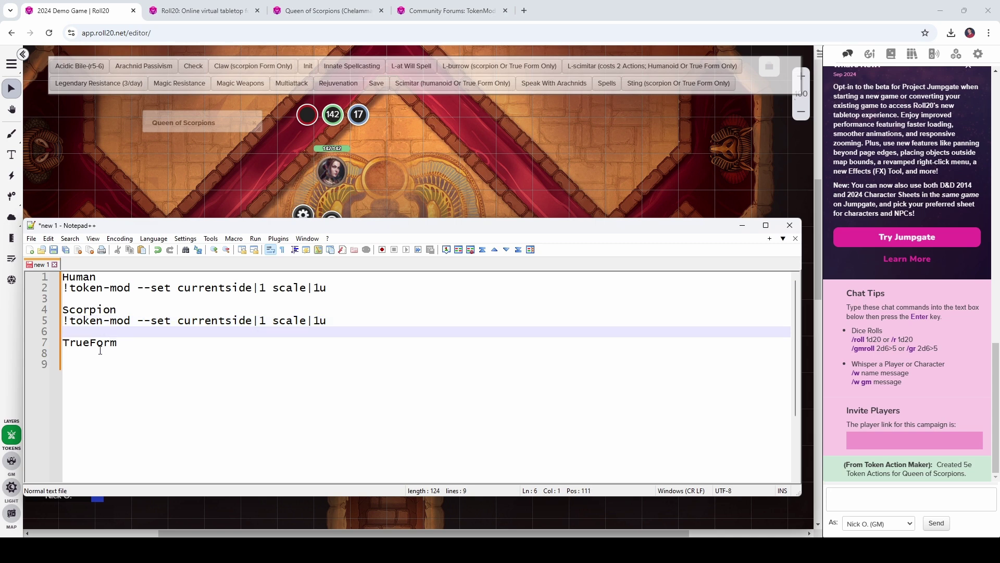
pyautogui.click(101, 352)
pyautogui.hotkey('ctrl', 'v')
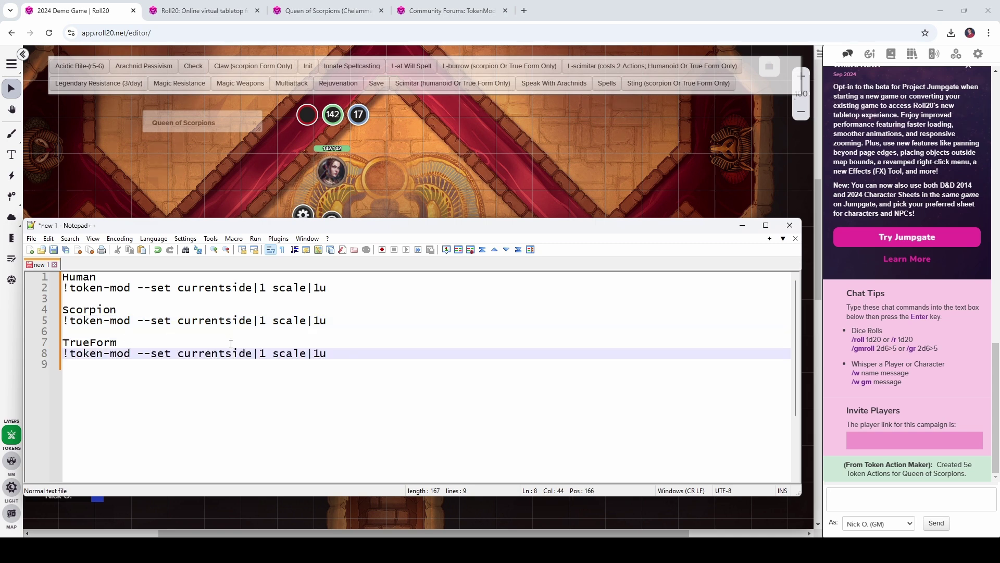
# - Change the Scorpion command to currentside|2 and scale|2u, and the TrueForm command to currentside|3
pyautogui.doubleClick(262, 320)
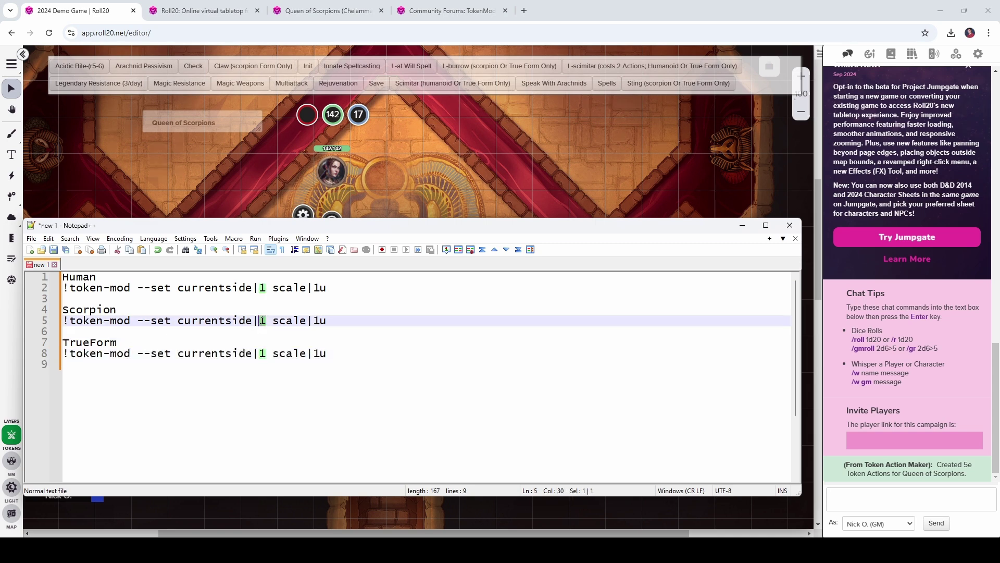
pyautogui.write('2')
pyautogui.moveTo(314, 321); pyautogui.dragTo(319, 321)
pyautogui.write('2')
pyautogui.moveTo(266, 353); pyautogui.dragTo(258, 353)
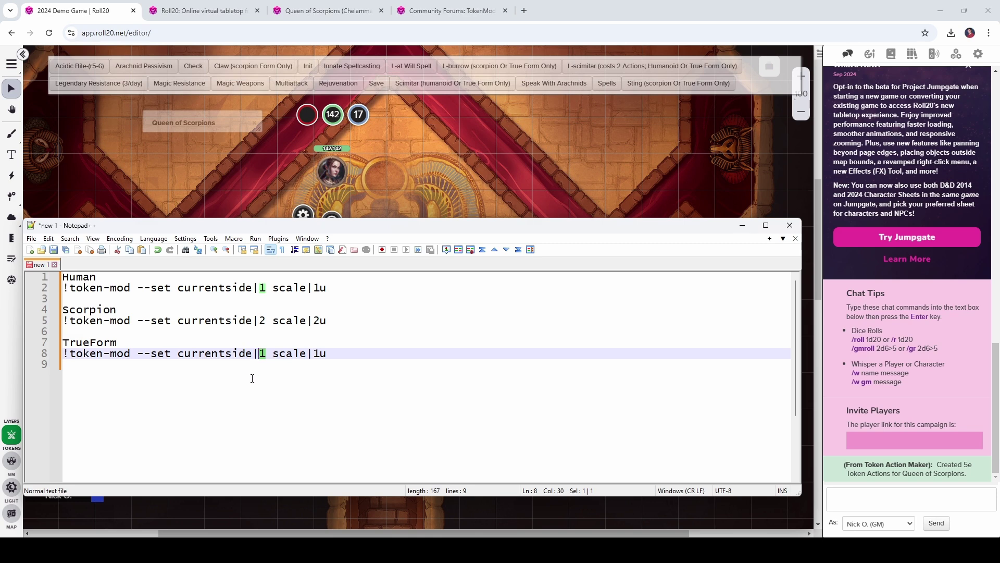
pyautogui.write('3')
# - Copy the Scorpion command, select the queen token in Roll20 and send the command in chat
pyautogui.moveTo(333, 320); pyautogui.dragTo(63, 320)
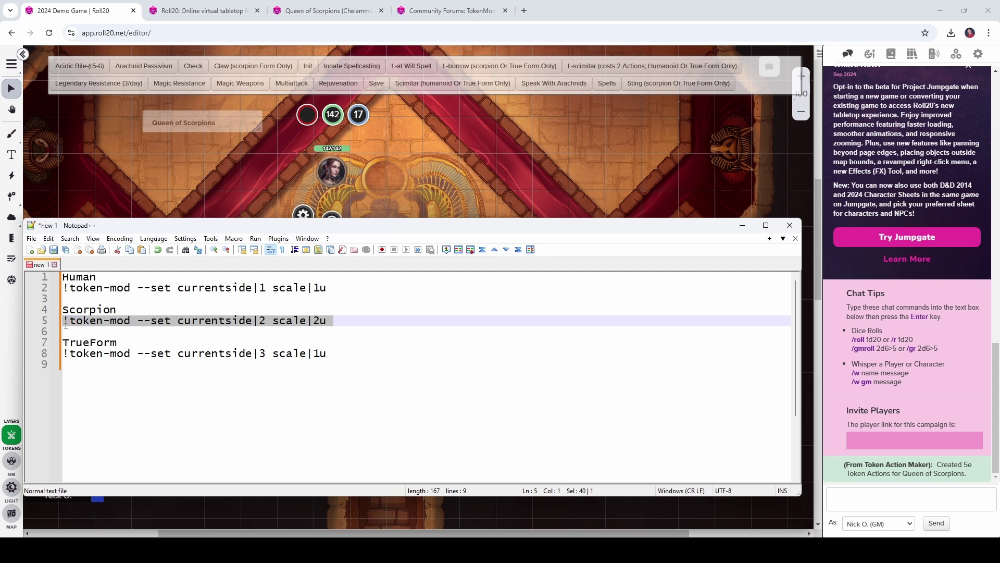
pyautogui.click(332, 171)
pyautogui.click(847, 490)
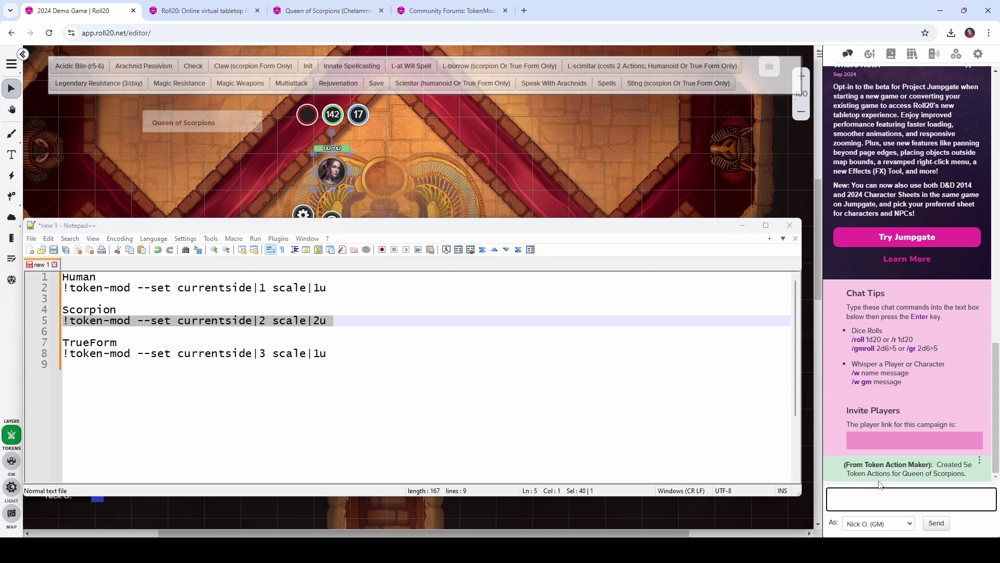
pyautogui.hotkey('ctrl', 'v')
pyautogui.press('Return')
# - Copy the TrueForm command from Notepad++ and send it in the Roll20 chat with the scorpion token selected
pyautogui.moveTo(327, 355); pyautogui.dragTo(66, 358)
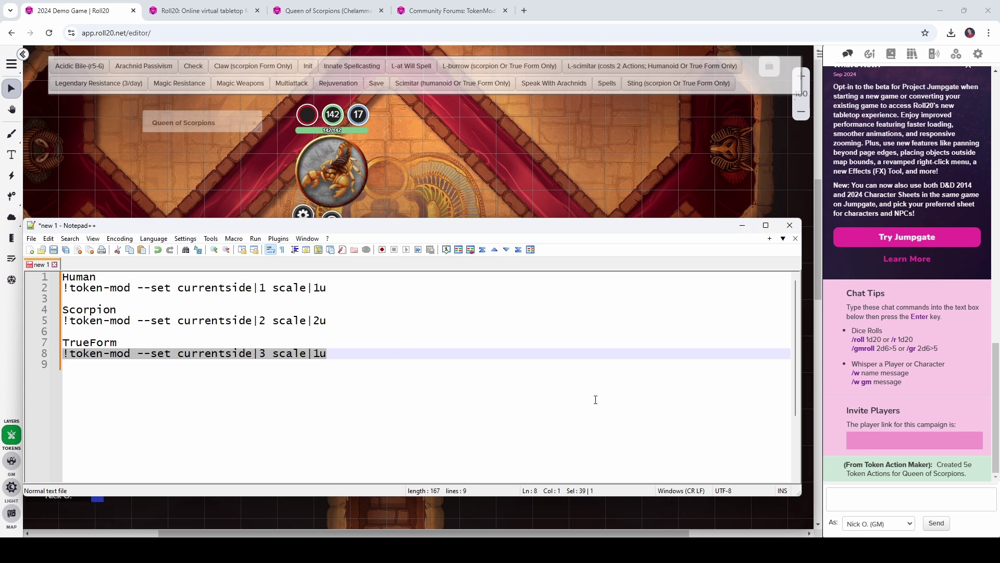
pyautogui.click(319, 182)
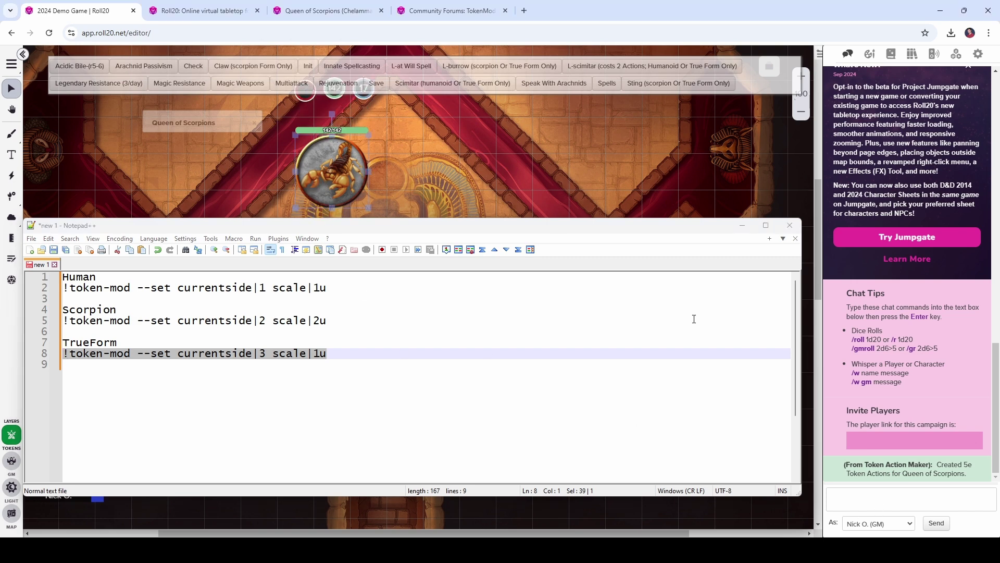
pyautogui.click(863, 503)
pyautogui.hotkey('ctrl', 'v')
pyautogui.press('Return')
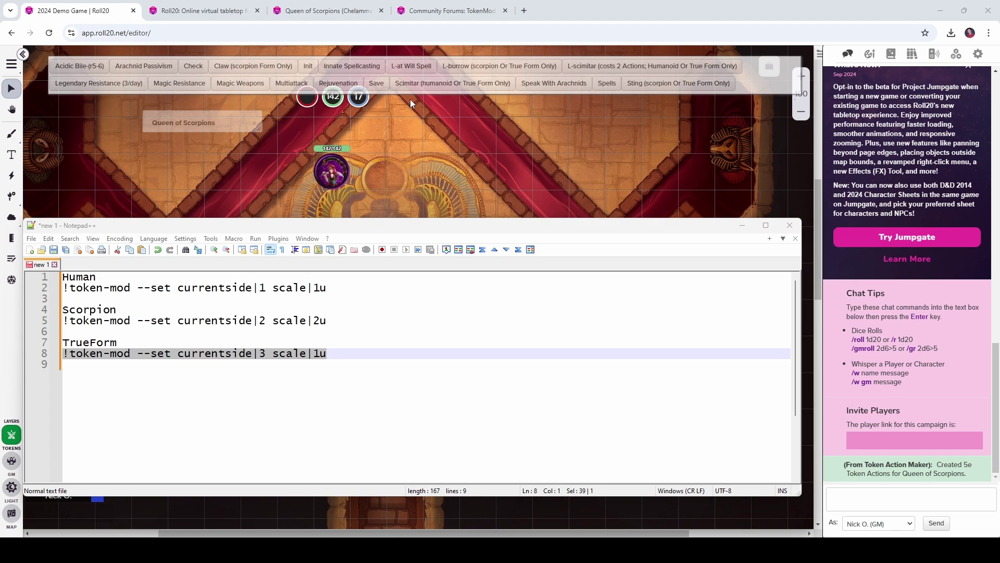
# - Expand the collapsed Queen of Scorpions sheet, show its Attributes & Abilities, and move the sheet lower on the map
pyautogui.click(332, 171)
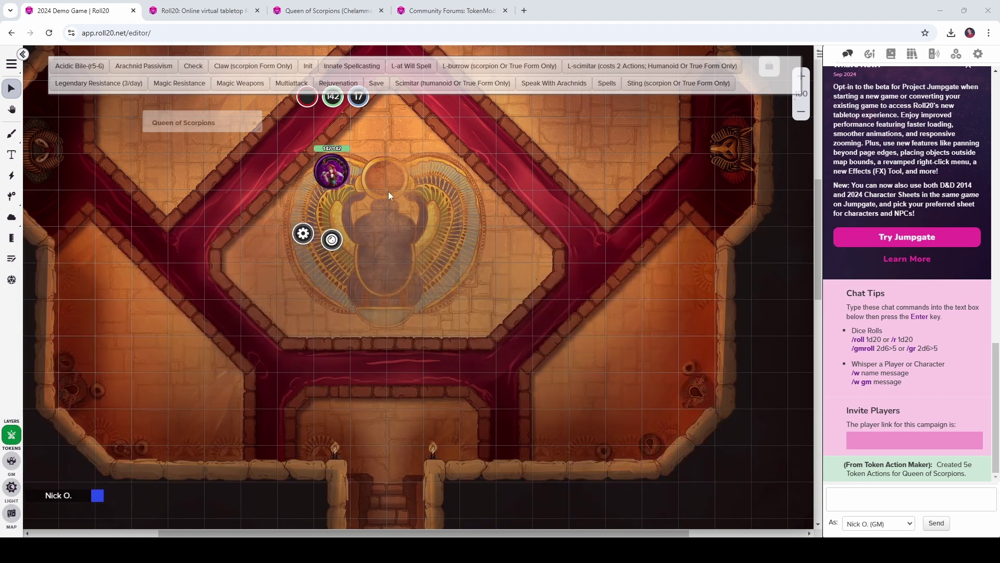
pyautogui.doubleClick(221, 122)
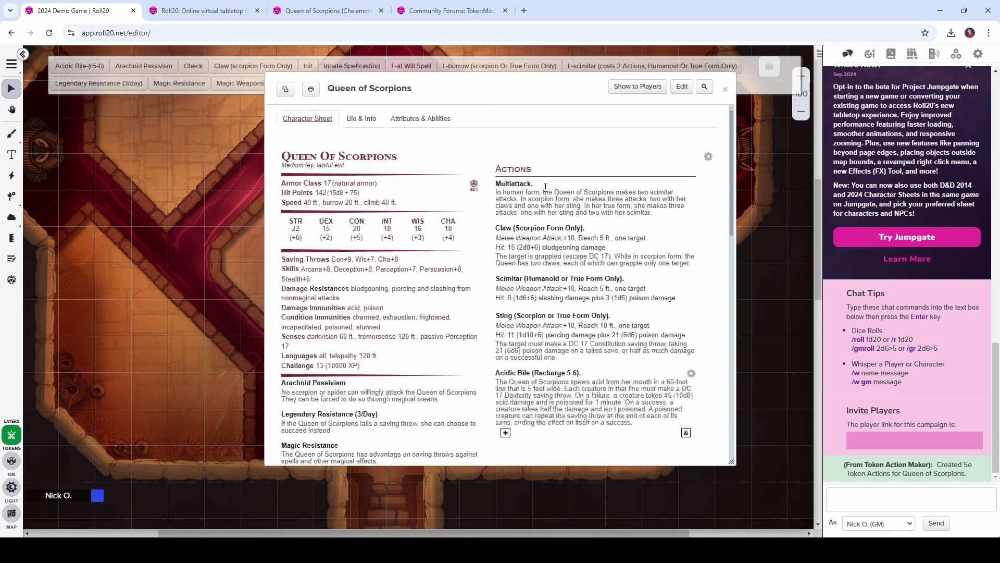
pyautogui.click(421, 118)
pyautogui.moveTo(430, 102); pyautogui.dragTo(351, 141)
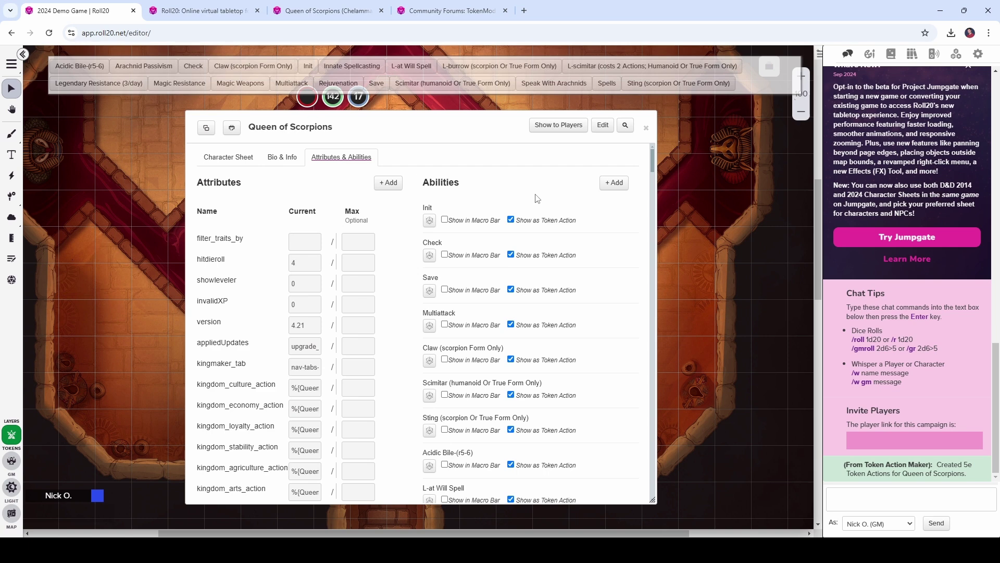
pyautogui.scroll(-1, 509, 258)
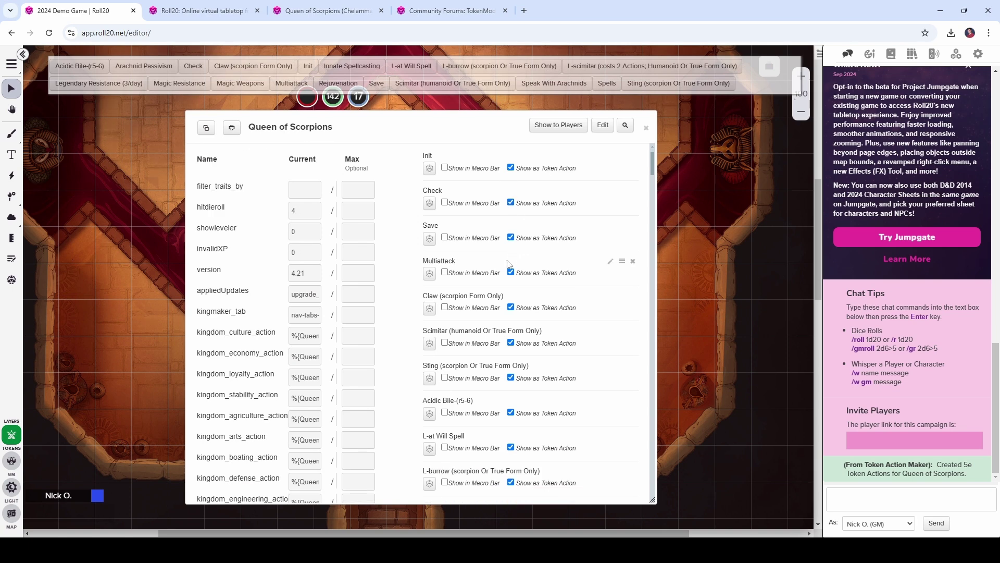
# - Rename the ability "Claw (scorpion Form Only)" to "Claw"
pyautogui.click(610, 296)
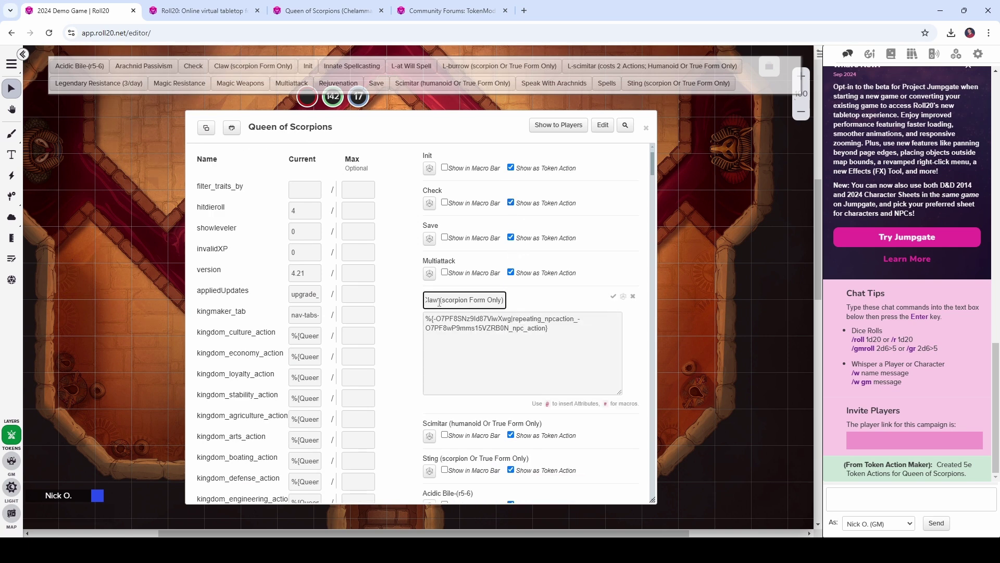
pyautogui.moveTo(439, 301); pyautogui.dragTo(525, 300)
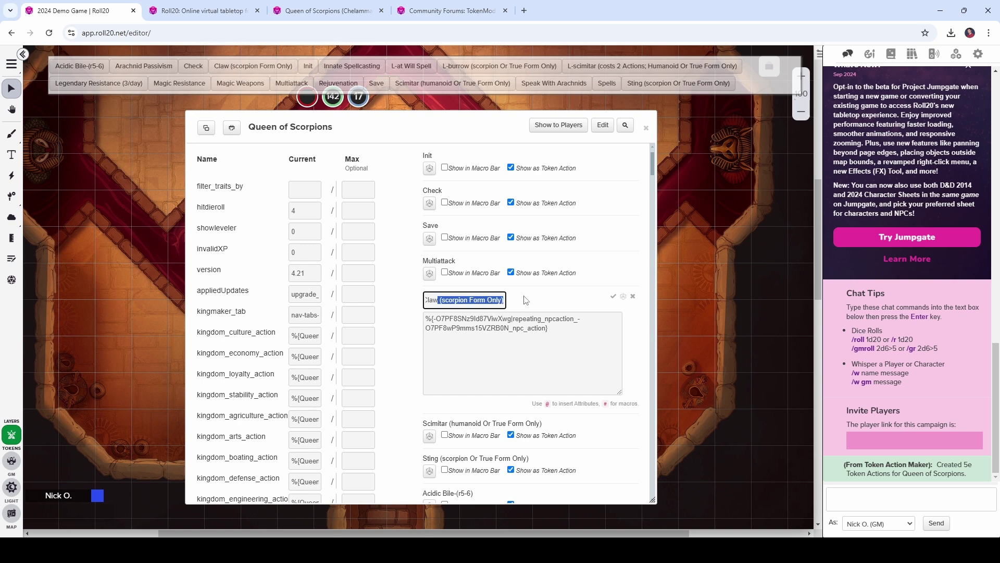
pyautogui.press('BackSpace')
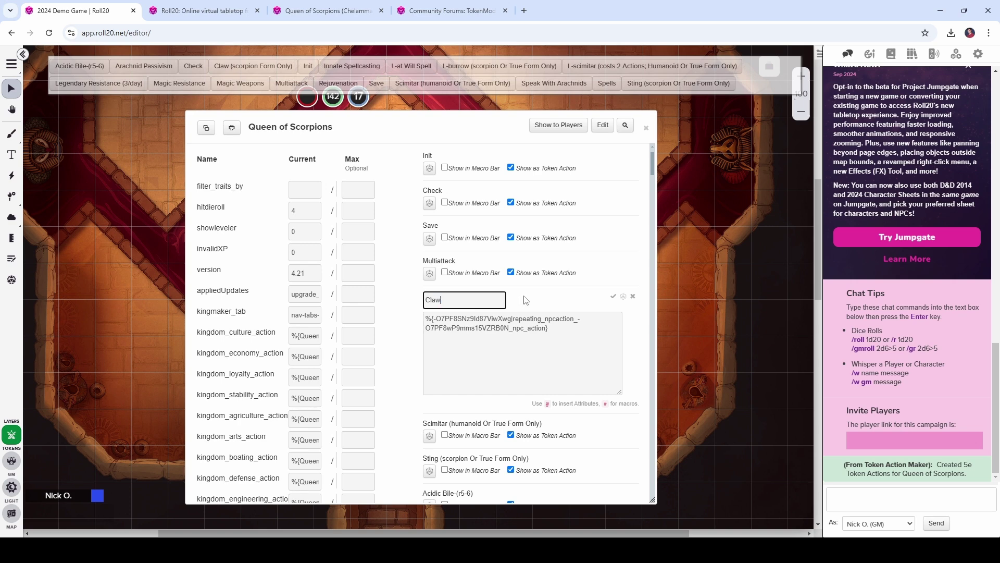
pyautogui.click(613, 296)
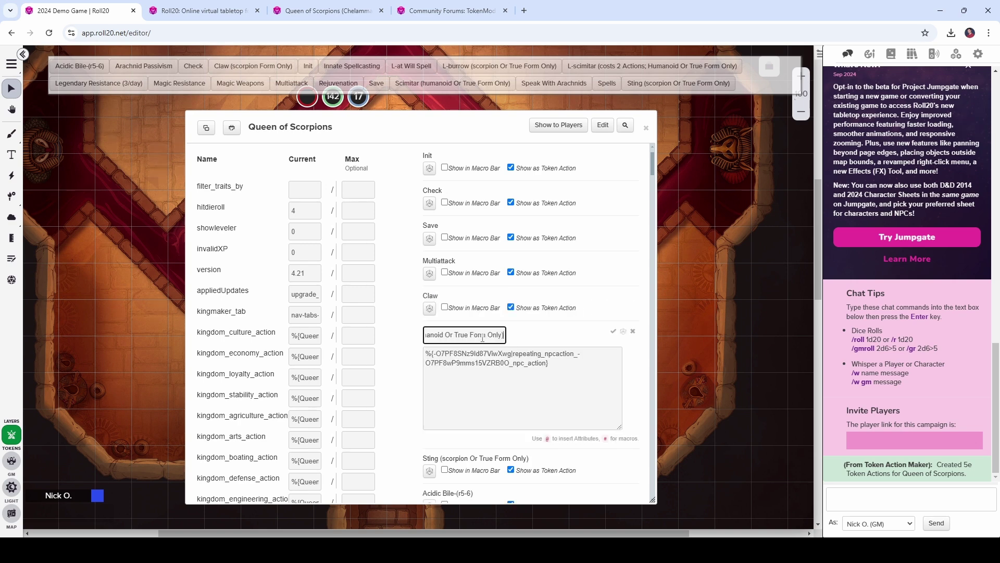
# - Rename the ability "Scimitar (humanoid Or True Form Only)" to "Scimitar"
pyautogui.click(610, 330)
pyautogui.moveTo(504, 335); pyautogui.dragTo(452, 334)
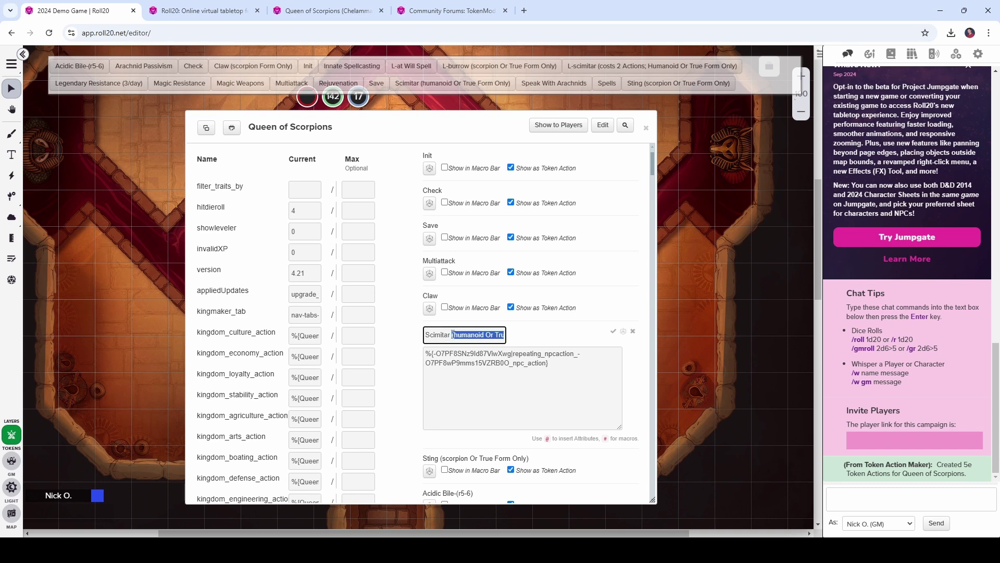
pyautogui.press('BackSpace')
pyautogui.press('BackSpace')
pyautogui.press('Delete')
pyautogui.click(613, 332)
# - Shorten the remaining form-specific ability names to Sting, L-burrow and L-scimitar, and reselect the token to refresh its action buttons
pyautogui.scroll(-1, 599, 331)
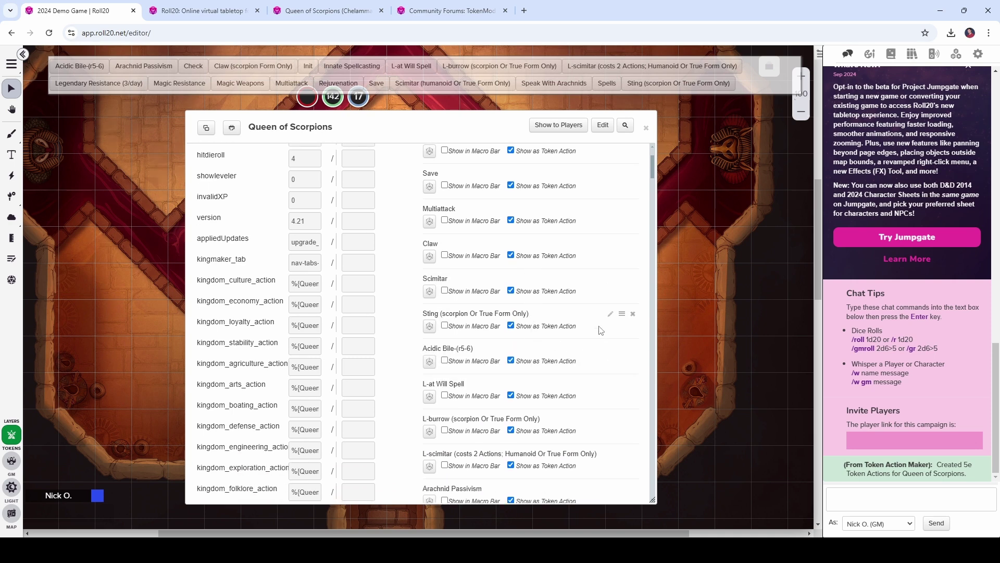
pyautogui.click(610, 315)
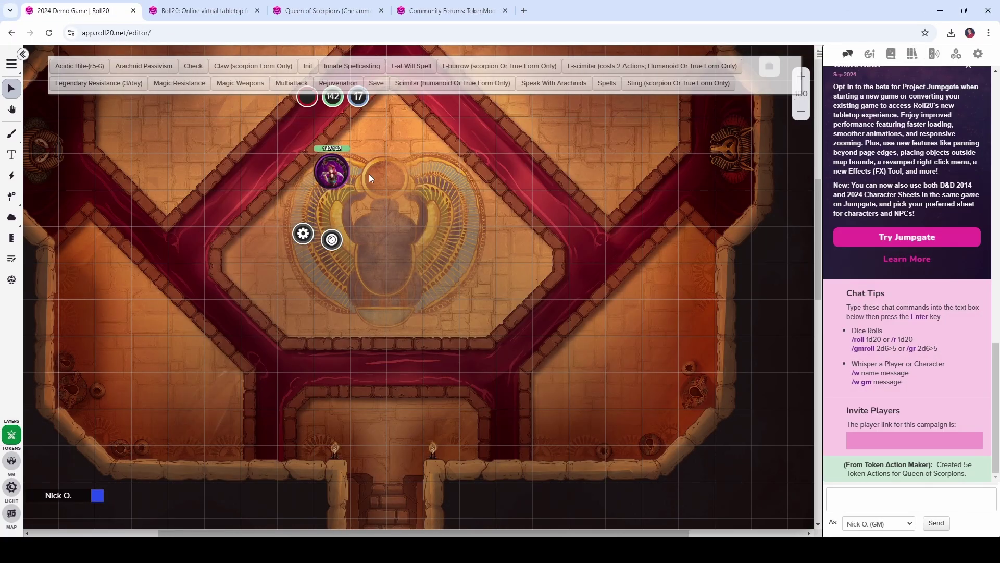
pyautogui.click(369, 173)
pyautogui.click(331, 172)
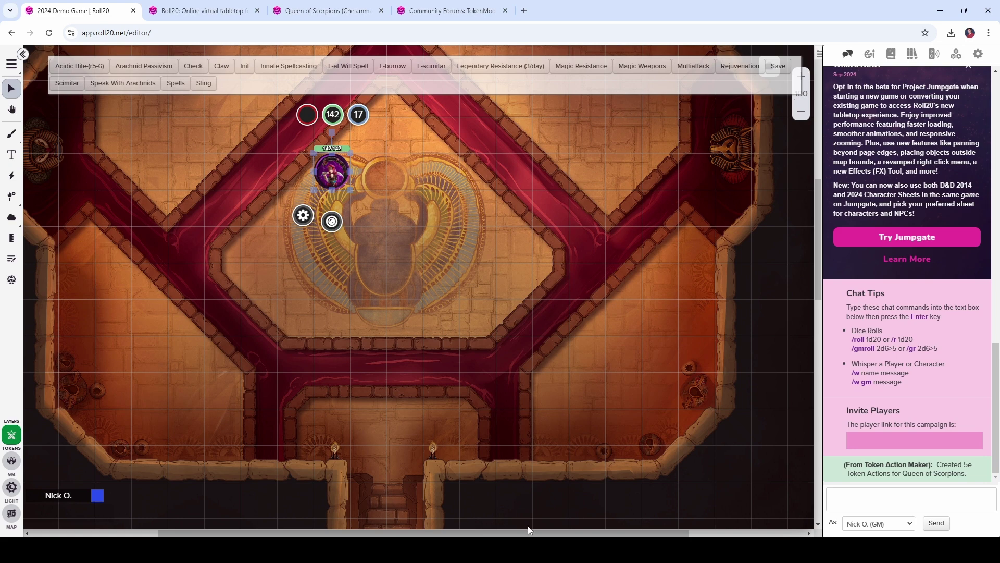
# - In Notepad++, add a !showbuttons line under Human's command for "Queen of Scorpions", showing Scimitar and L-scimitar and hiding Claw, Sting and L-burrow
pyautogui.hotkey('alt', 'Tab')
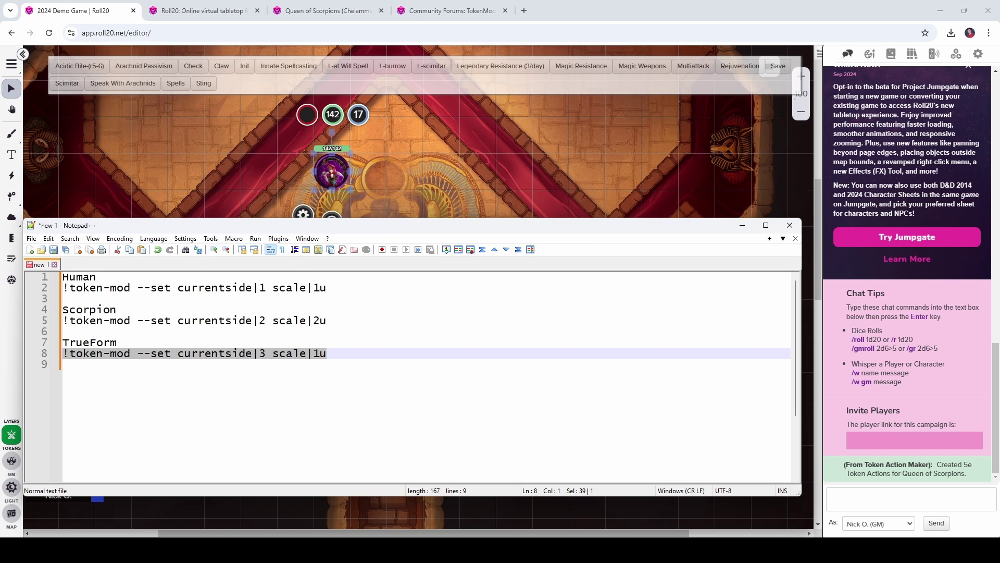
pyautogui.click(92, 295)
pyautogui.press('Return')
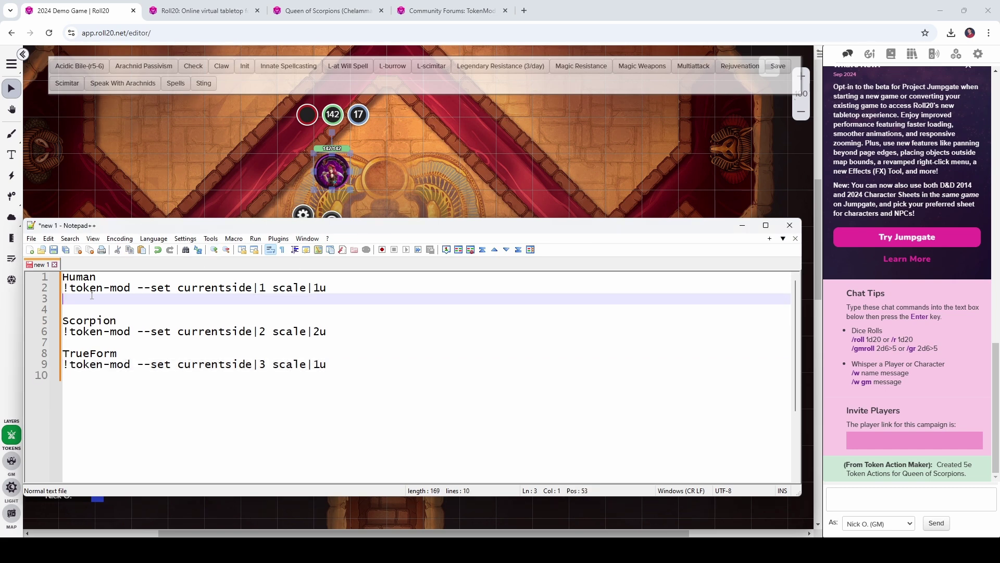
pyautogui.write('!showbuttons --show "Queen of Scorpions"|Scimitar "Queen of Scorpions"|L-scimitar --hide "Queen of Scorpions"|Claw "Queen of Scorpions"|Sting "Queen of Scorpions"|L-burrow')
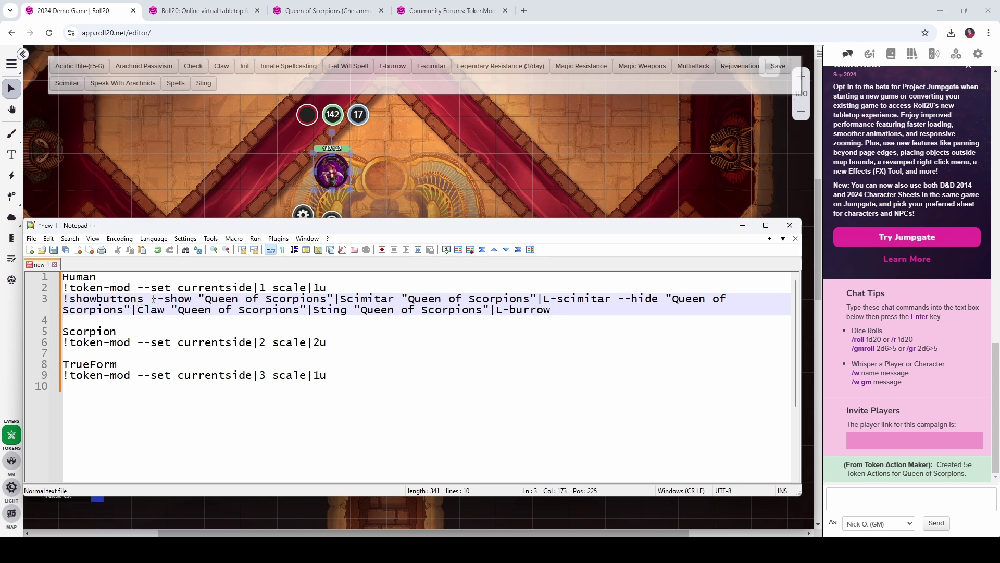
# - Review the --show and --hide arguments and their ability names in the Human section's !showbuttons line
pyautogui.moveTo(154, 298); pyautogui.dragTo(188, 297)
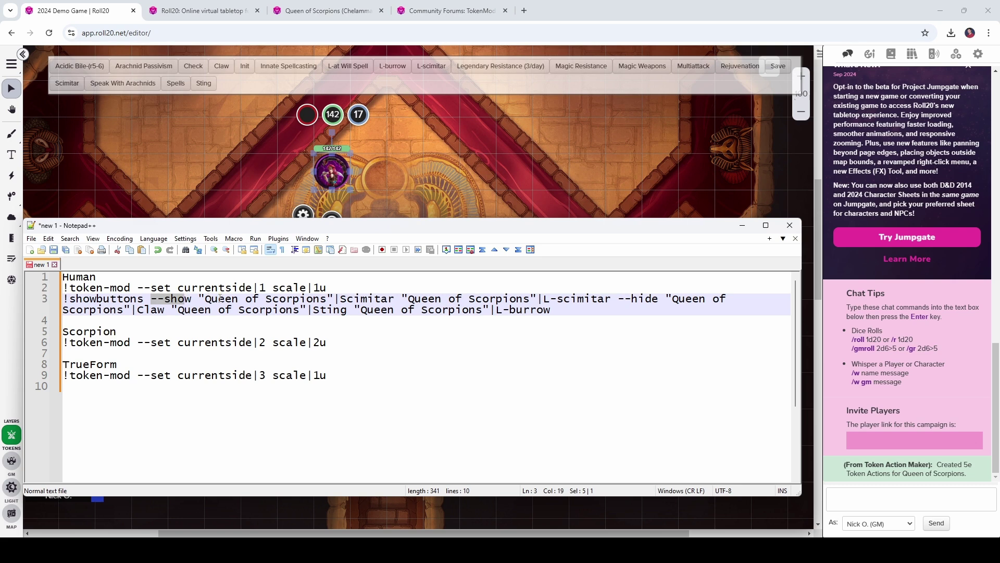
pyautogui.click(363, 298)
pyautogui.click(567, 300)
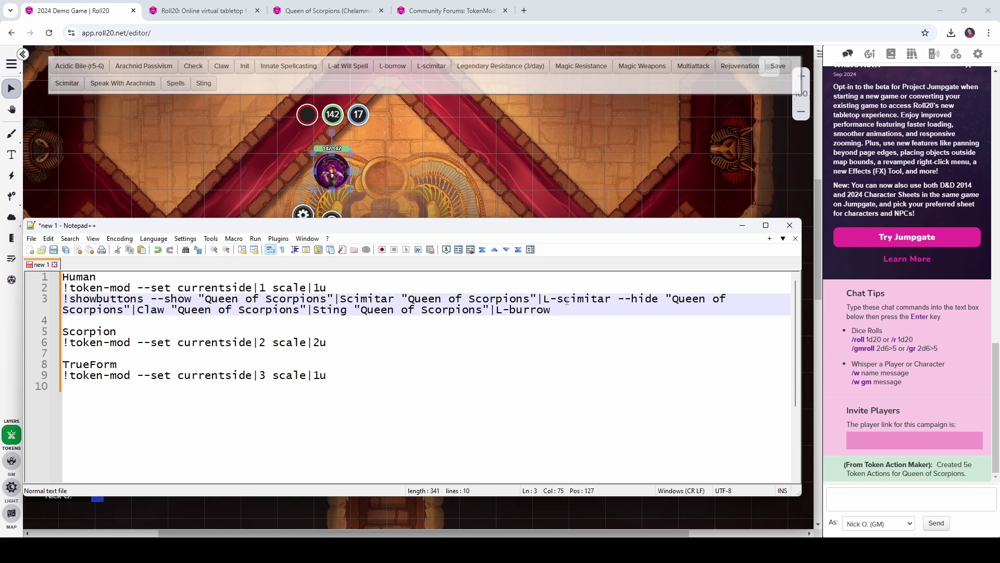
pyautogui.click(638, 299)
pyautogui.click(143, 313)
pyautogui.click(334, 311)
pyautogui.moveTo(551, 312); pyautogui.dragTo(503, 311)
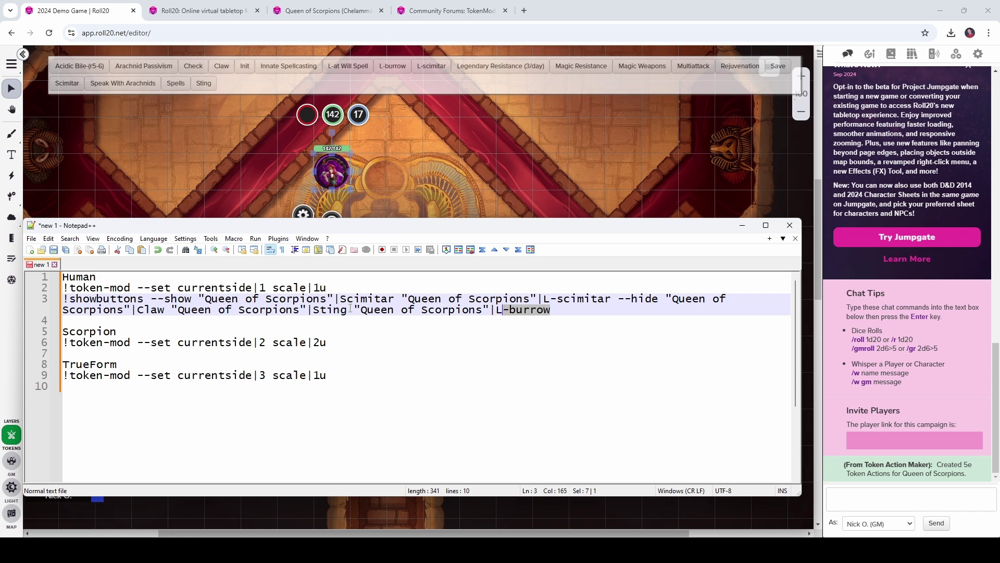
# - Copy the Human section's !showbuttons line, run it in the Roll20 chat, and reselect the token to refresh its action buttons
pyautogui.moveTo(334, 299); pyautogui.dragTo(200, 296)
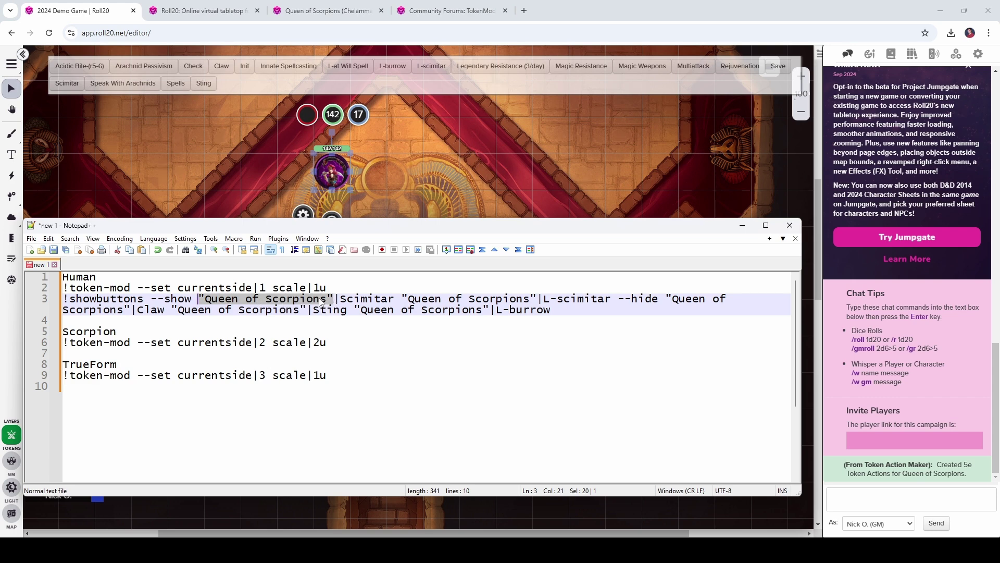
pyautogui.doubleClick(337, 300)
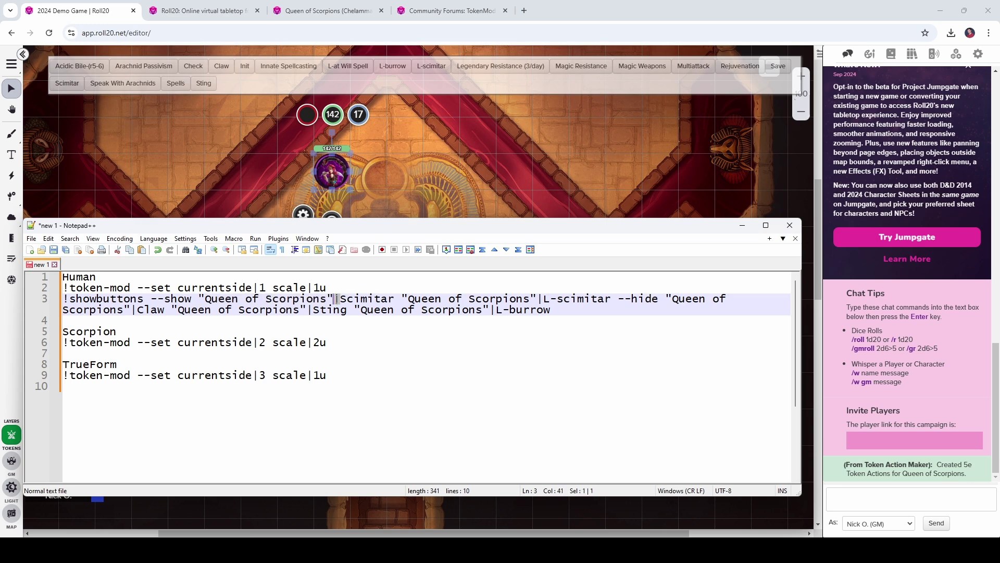
pyautogui.doubleClick(358, 300)
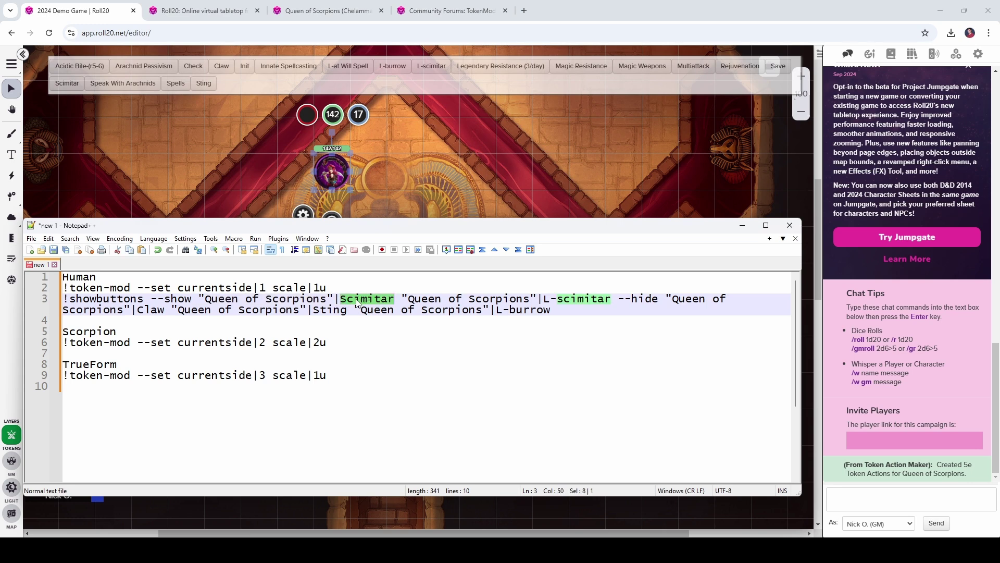
pyautogui.click(357, 301)
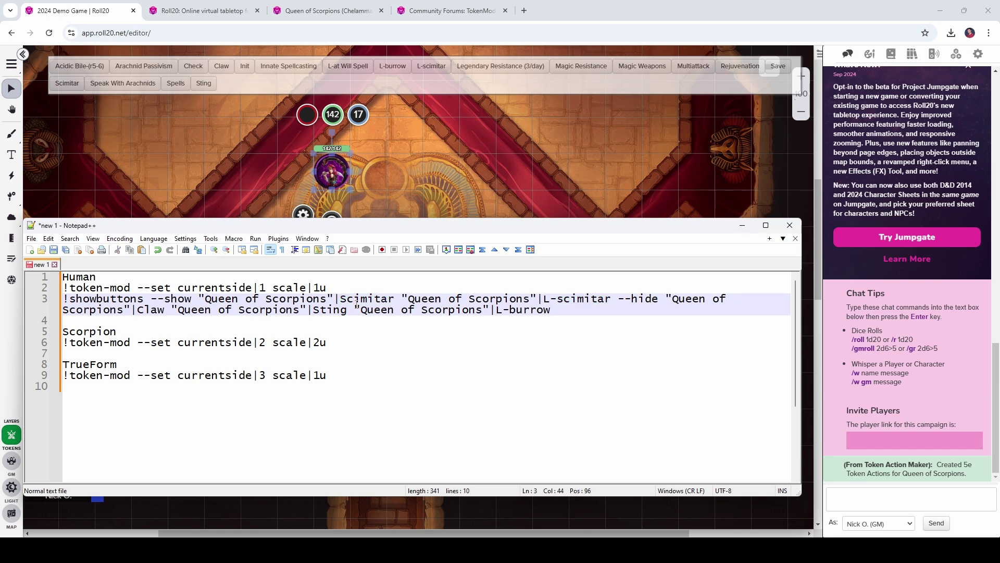
pyautogui.moveTo(556, 311); pyautogui.dragTo(63, 299)
pyautogui.hotkey('ctrl', 'c')
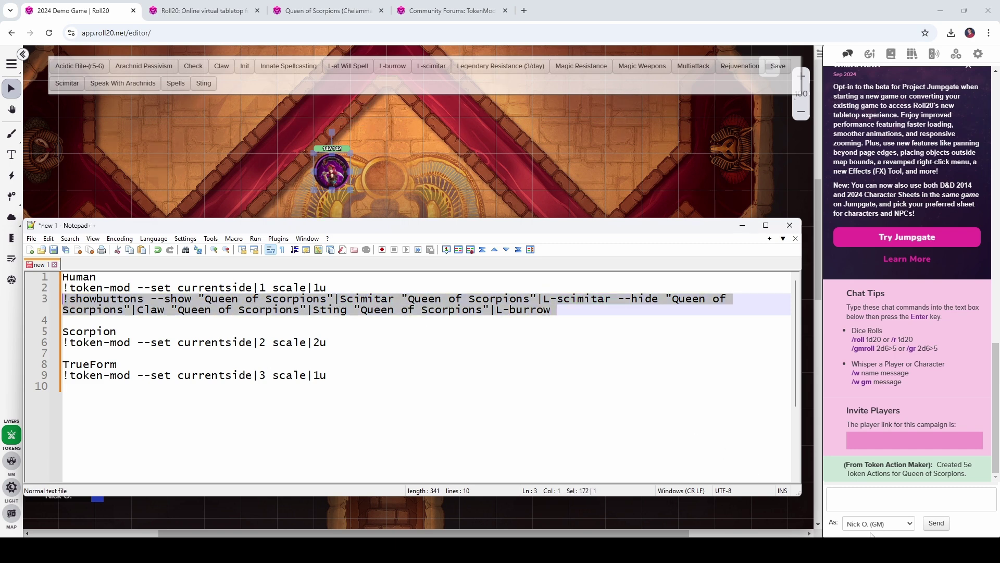
pyautogui.click(885, 493)
pyautogui.hotkey('ctrl', 'v')
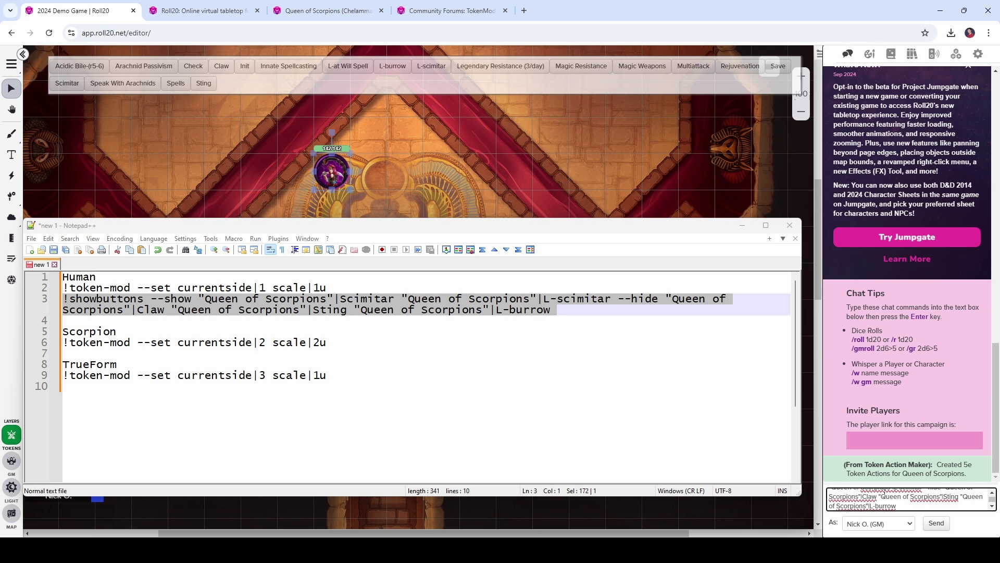
pyautogui.press('Return')
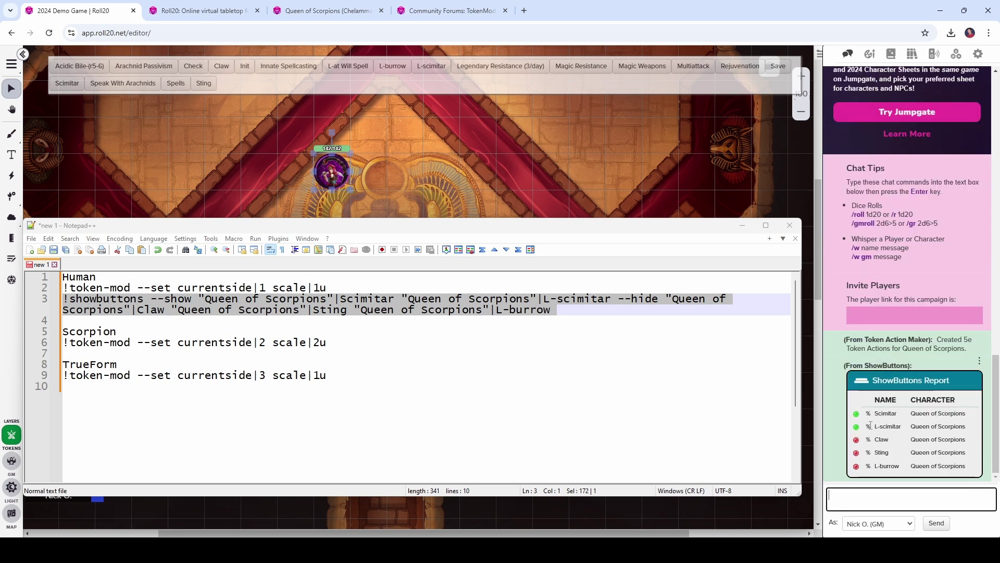
pyautogui.click(380, 157)
pyautogui.click(325, 177)
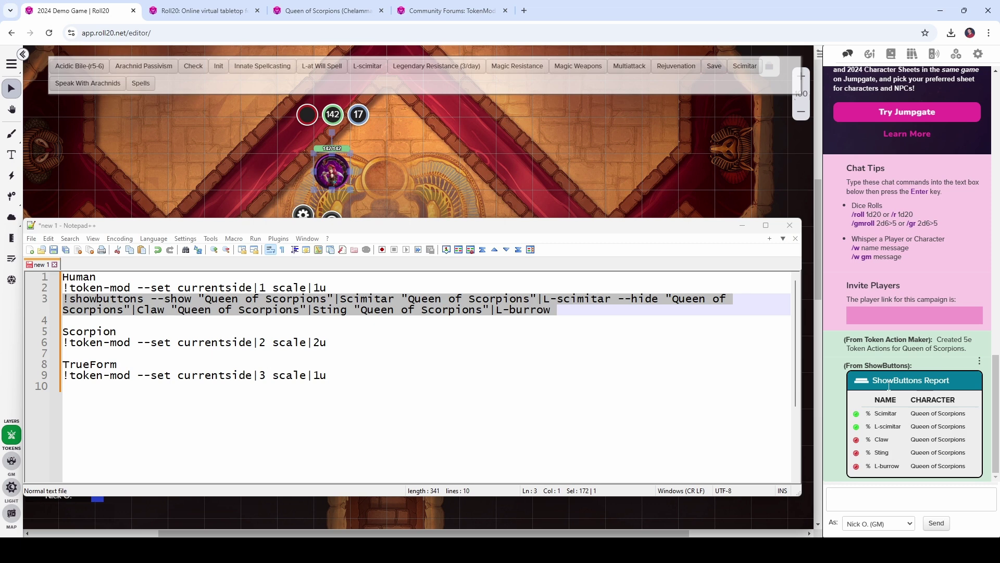
# - In Notepad++, add a !showbuttons line under Scorpion's command for "Queen of Scorpions", showing Claw, Sting and L-burrow and hiding Scimitar and L-scimitar
pyautogui.click(469, 354)
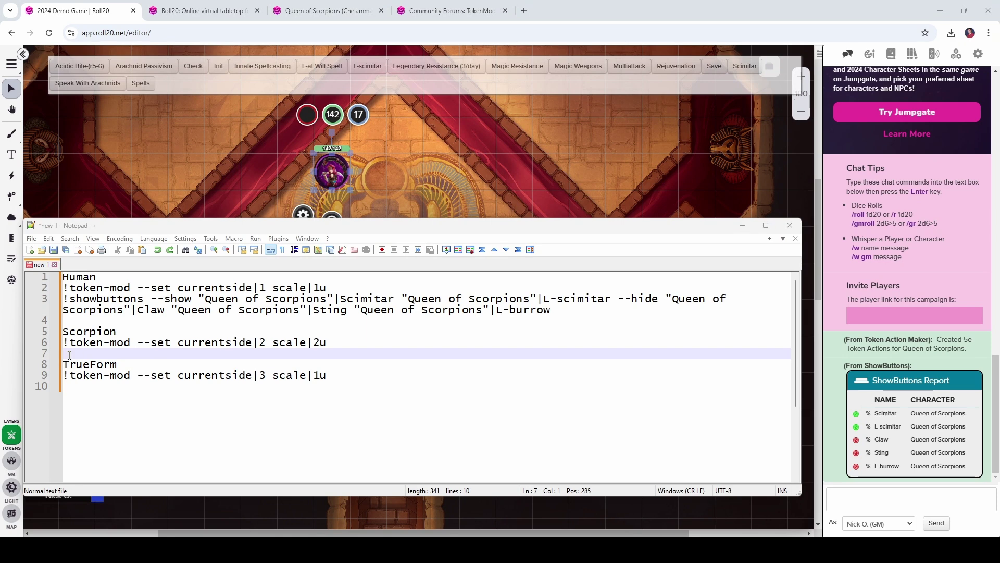
pyautogui.write('!showbuttons --show "Queen of Scorpions"|Claw "Queen of Scorpions"|Sting "Queen of Scorpions"|L-burrow --hide "Queen of Scorpions"|Scimitar "Queen of Scorpions"|L-scimitar')
pyautogui.press('Return')
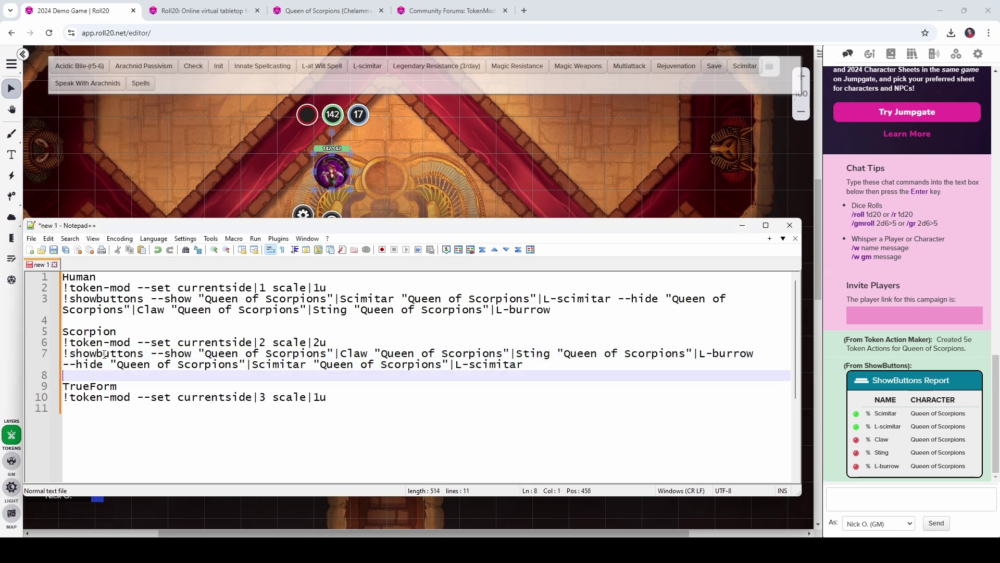
# - Review the shown and hidden ability names in the Scorpion section's !showbuttons line
pyautogui.click(355, 353)
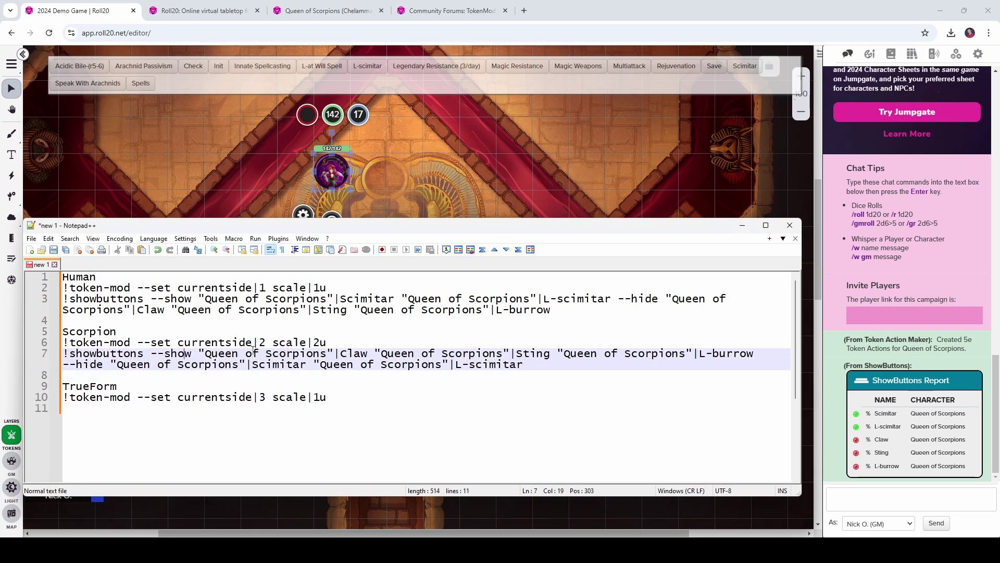
pyautogui.click(514, 353)
pyautogui.click(723, 353)
pyautogui.press('Right')
pyautogui.press('Right')
pyautogui.press('Right')
pyautogui.press('Right')
pyautogui.press('Right')
pyautogui.press('Right')
pyautogui.press('Right')
pyautogui.press('Right')
pyautogui.click(469, 364)
# - Copy Scorpion's !showbuttons line, run it in the Roll20 chat, and reselect the token to refresh its action buttons
pyautogui.moveTo(526, 367); pyautogui.dragTo(63, 354)
pyautogui.hotkey('ctrl', 'c')
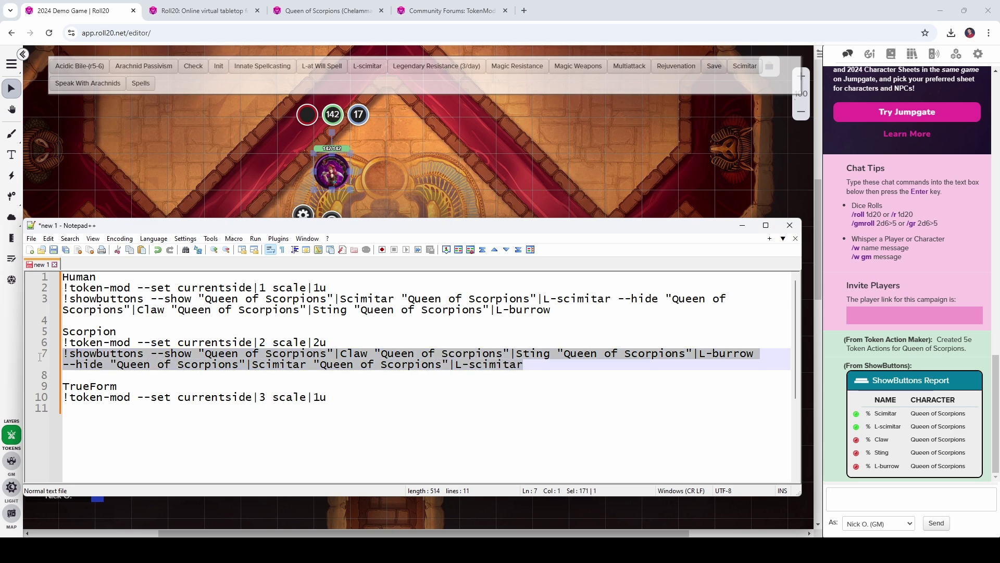
pyautogui.click(366, 186)
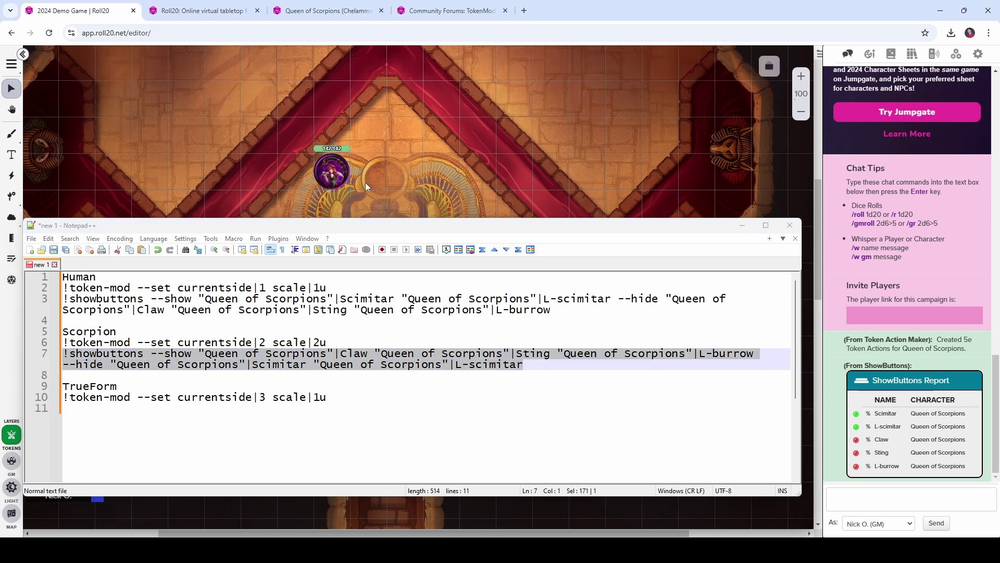
pyautogui.click(875, 500)
pyautogui.hotkey('ctrl', 'v')
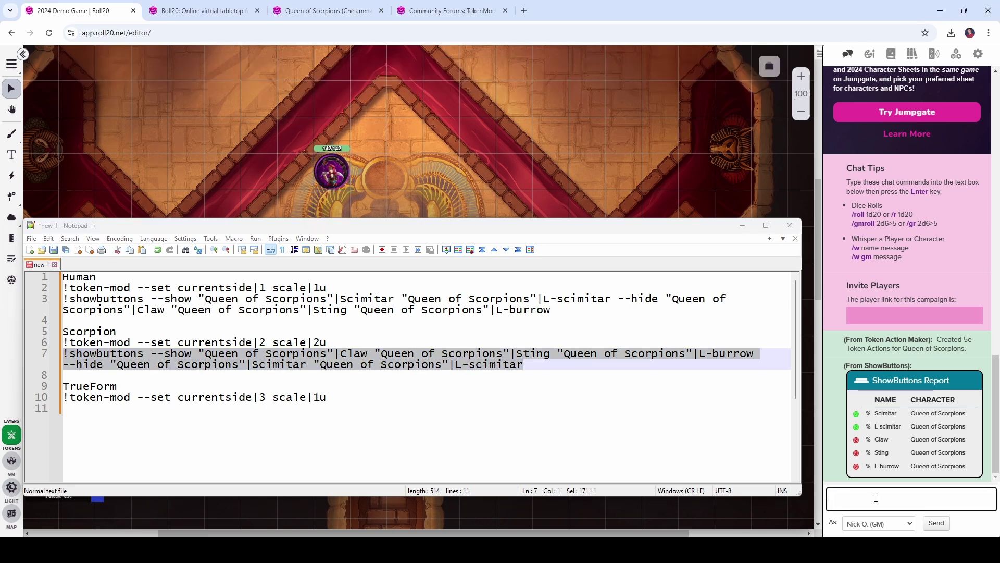
pyautogui.press('Return')
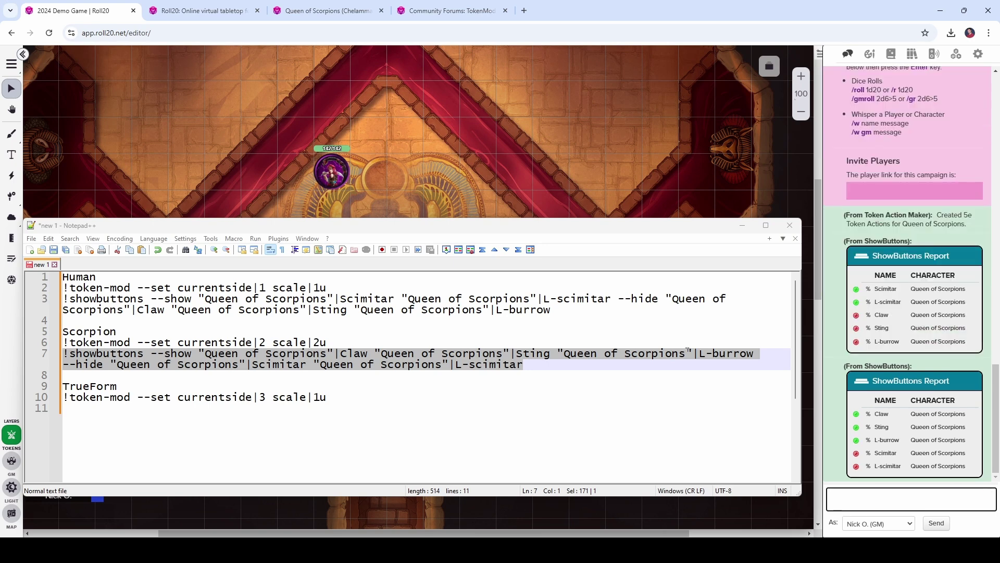
pyautogui.click(339, 164)
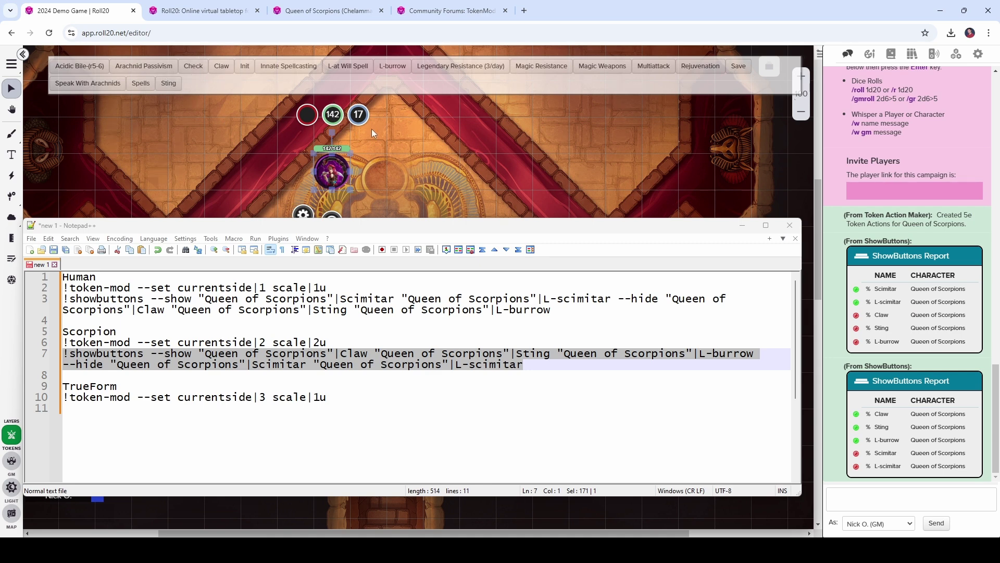
# - In Notepad++, add a !showbuttons line under TrueForm's command, showing Scimitar, Sting, L-scimitar and L-burrow and hiding Claw for "Queen of Scorpions"
pyautogui.click(107, 413)
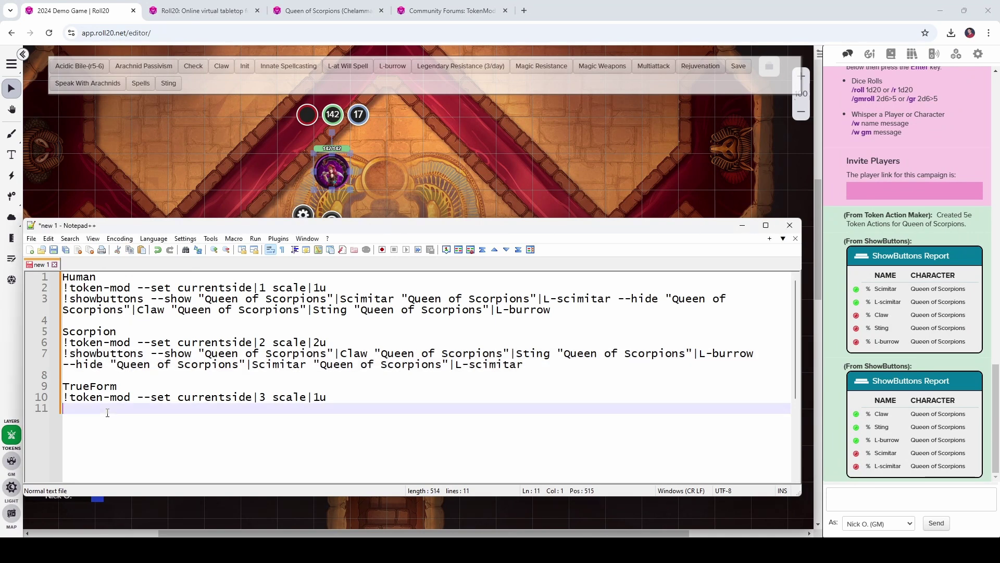
pyautogui.write('!showbuttons --show "Queen of Scorpions"|Scimitar "Queen of Scorpions"|Sting "Queen of Scorpions"|L-scimitar "Queen of Scorpions"|L-burrow --hide "Queen of Scorpions"|Claw')
pyautogui.click(361, 408)
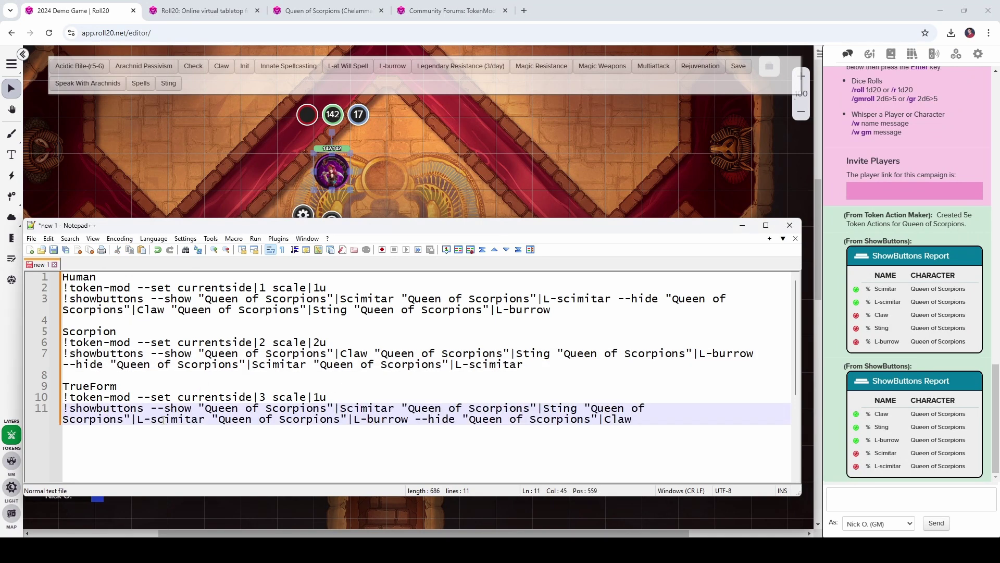
pyautogui.click(163, 420)
pyautogui.click(373, 420)
# - Copy TrueForm's !showbuttons line and run it in the Roll20 chat
pyautogui.click(40, 406)
pyautogui.hotkey('ctrl', 'c')
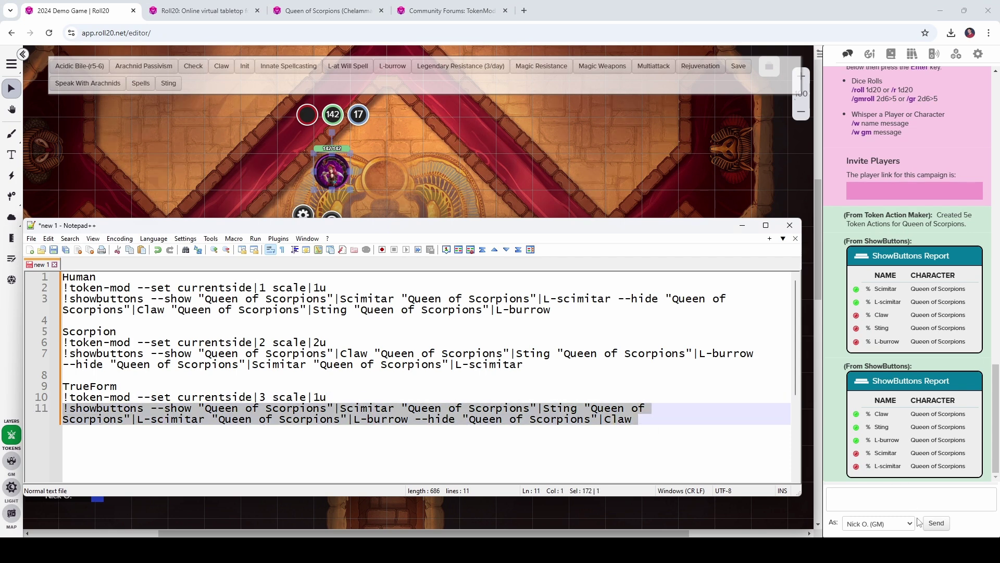
pyautogui.click(885, 500)
pyautogui.hotkey('ctrl', 'v')
pyautogui.press('Return')
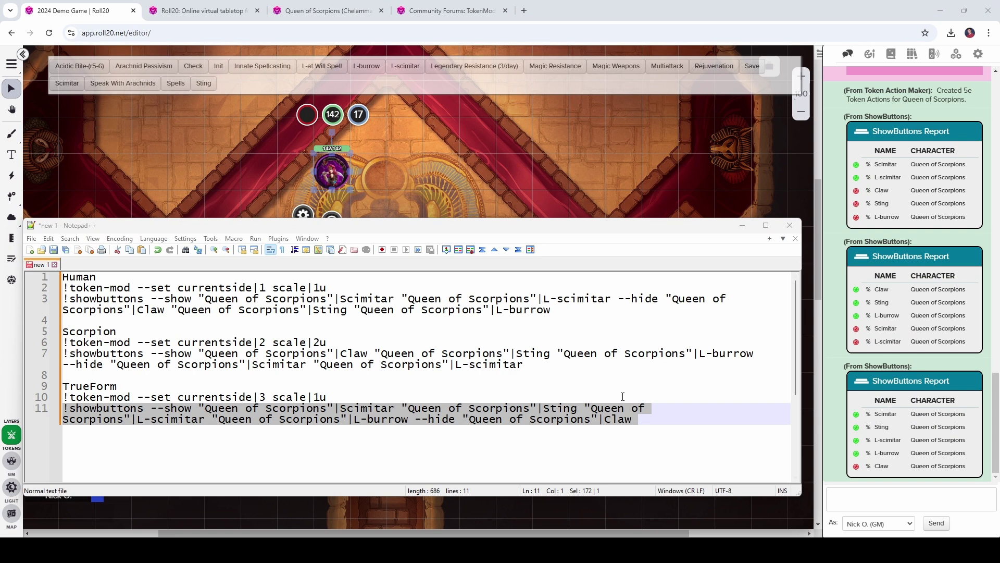
# - In Notepad++, append --silent to the end of the Human section's !showbuttons line
pyautogui.click(572, 312)
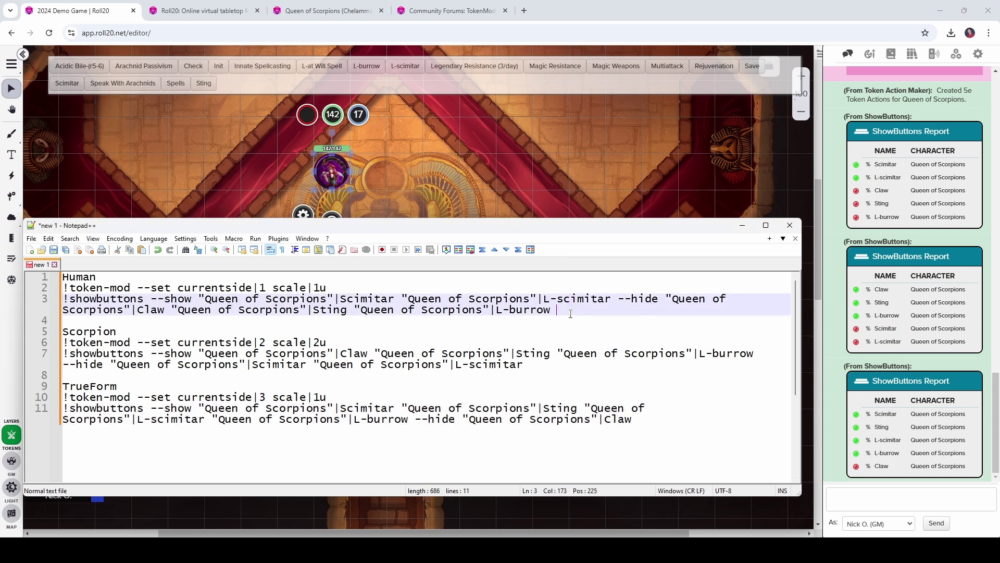
pyautogui.write('--silent')
pyautogui.click(574, 324)
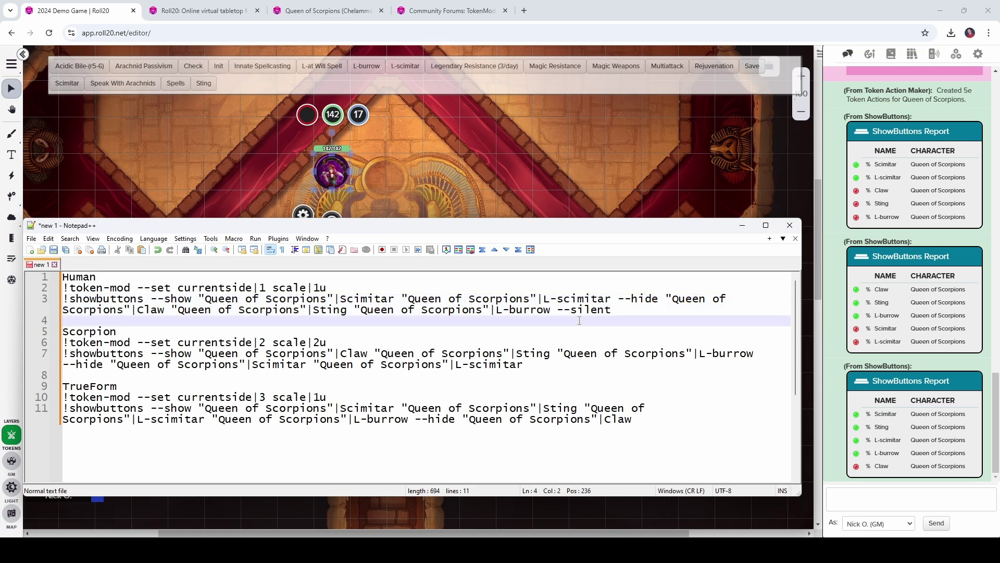
# - Run Human's !showbuttons line with --silent in the Roll20 chat, and reselect the token to check its action buttons
pyautogui.moveTo(611, 310); pyautogui.dragTo(63, 299)
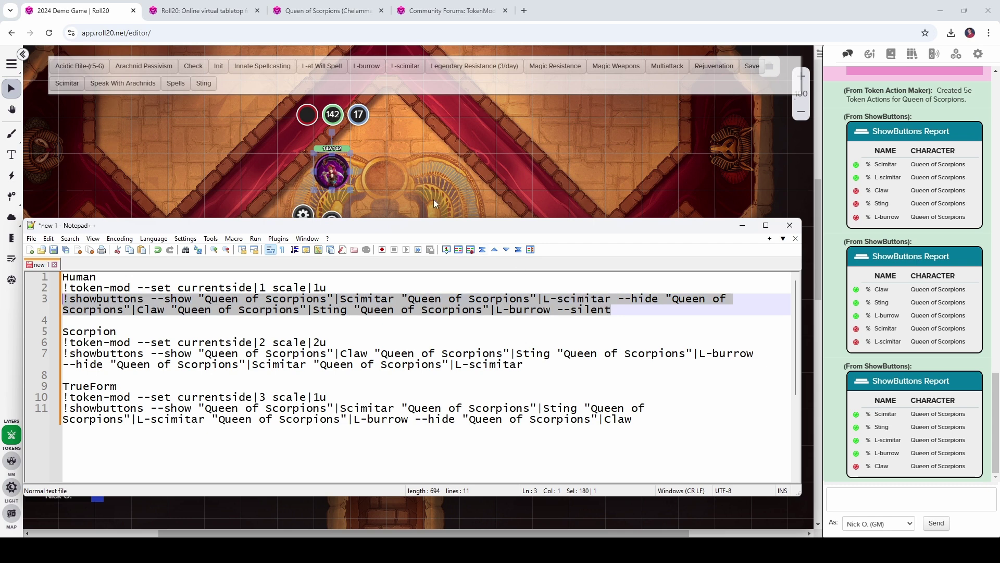
pyautogui.click(884, 502)
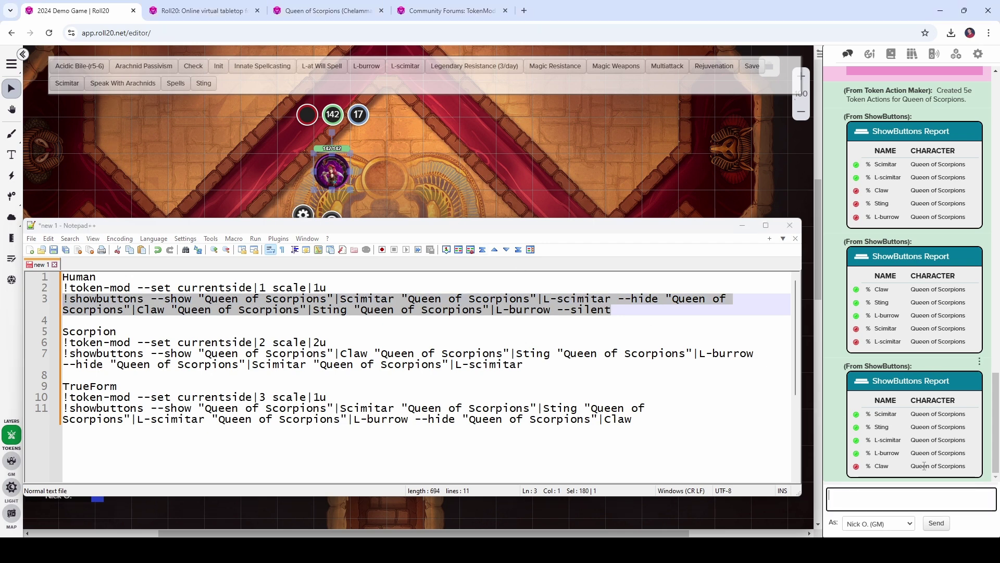
pyautogui.click(415, 167)
pyautogui.click(346, 172)
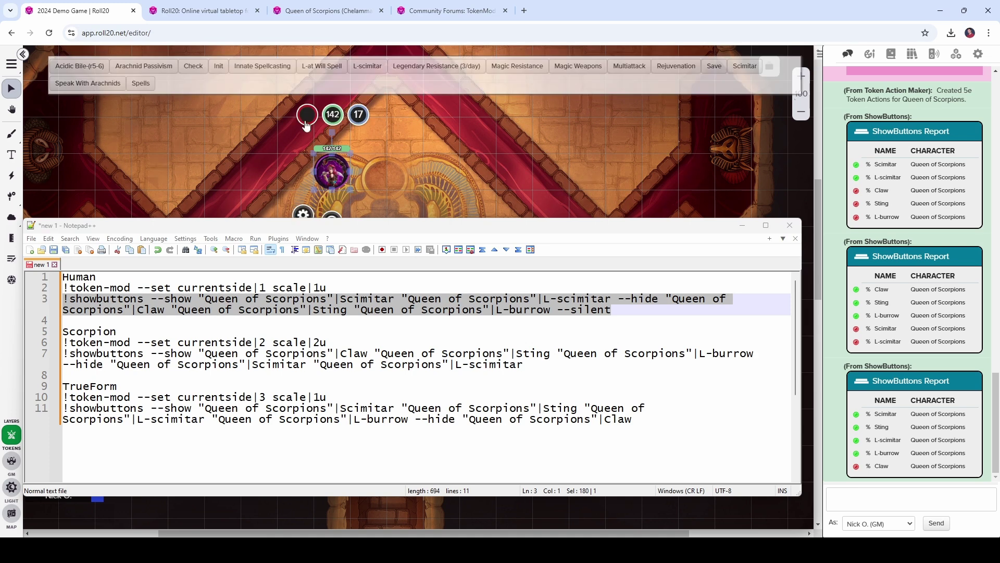
pyautogui.click(436, 160)
# - In Notepad++, copy --silent from Human's line to the end of the Scorpion and TrueForm !showbuttons lines
pyautogui.click(614, 354)
pyautogui.moveTo(611, 310); pyautogui.dragTo(556, 311)
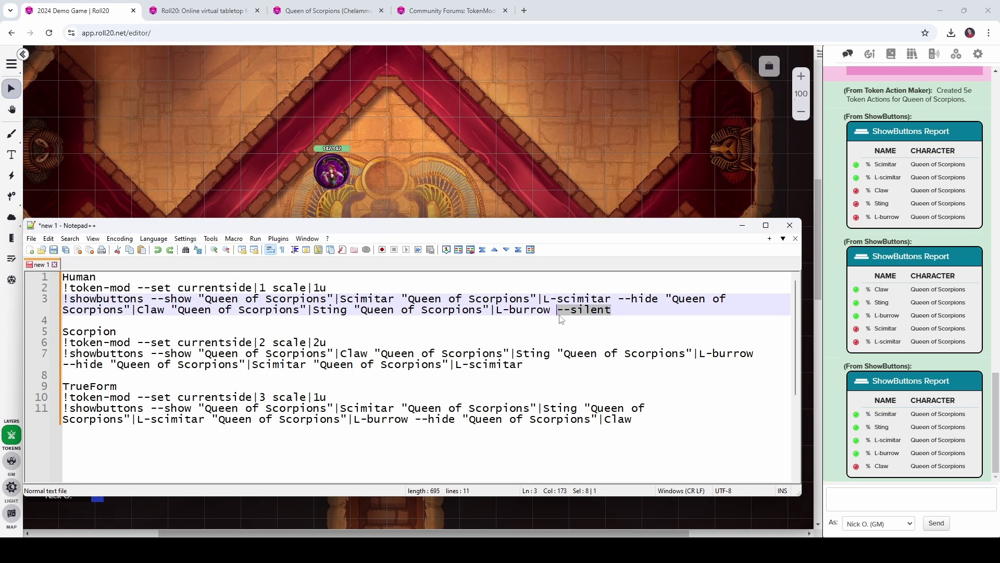
pyautogui.click(542, 365)
pyautogui.hotkey('ctrl', 'v')
pyautogui.click(655, 420)
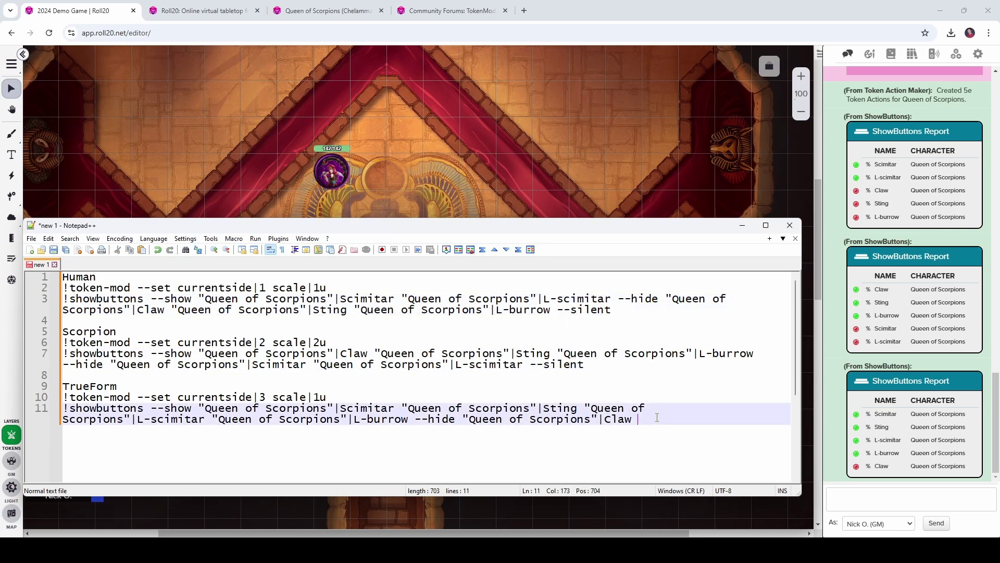
pyautogui.hotkey('ctrl', 'v')
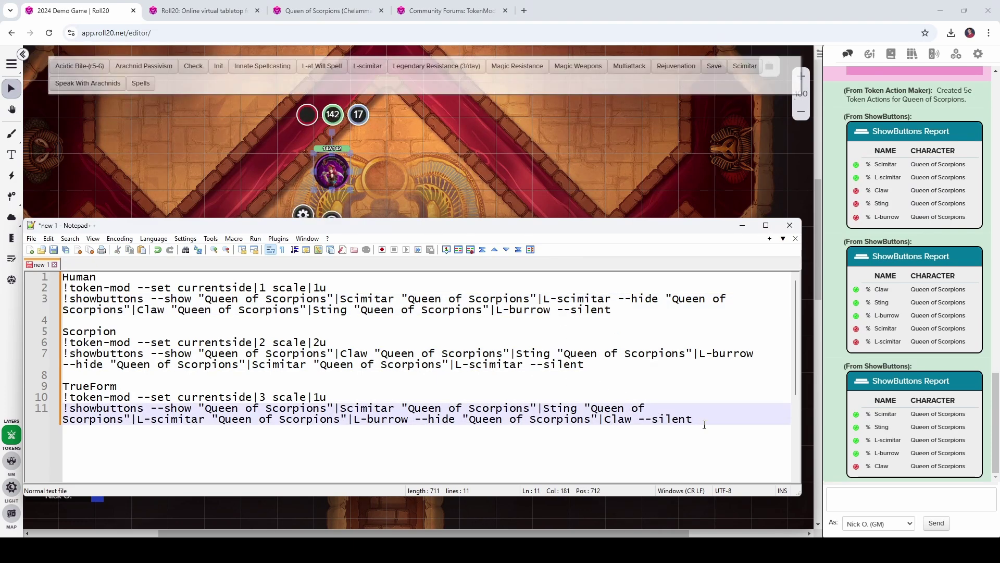
# - Copy Human's !token-mod and !showbuttons commands, and add two new abilities to the Queen of Scorpions character in Roll20
pyautogui.moveTo(611, 310); pyautogui.dragTo(50, 295)
pyautogui.hotkey('ctrl', 'c')
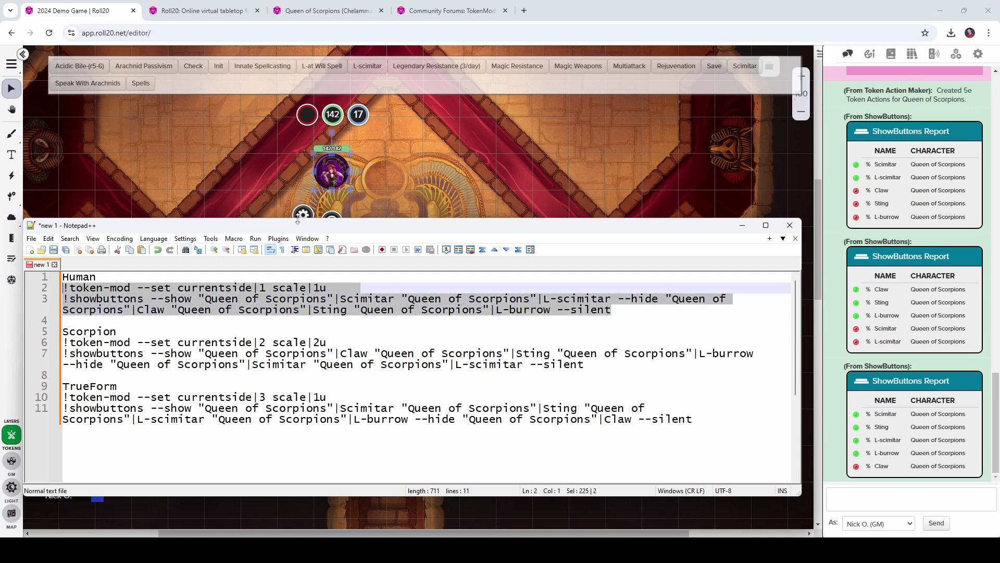
pyautogui.doubleClick(338, 173)
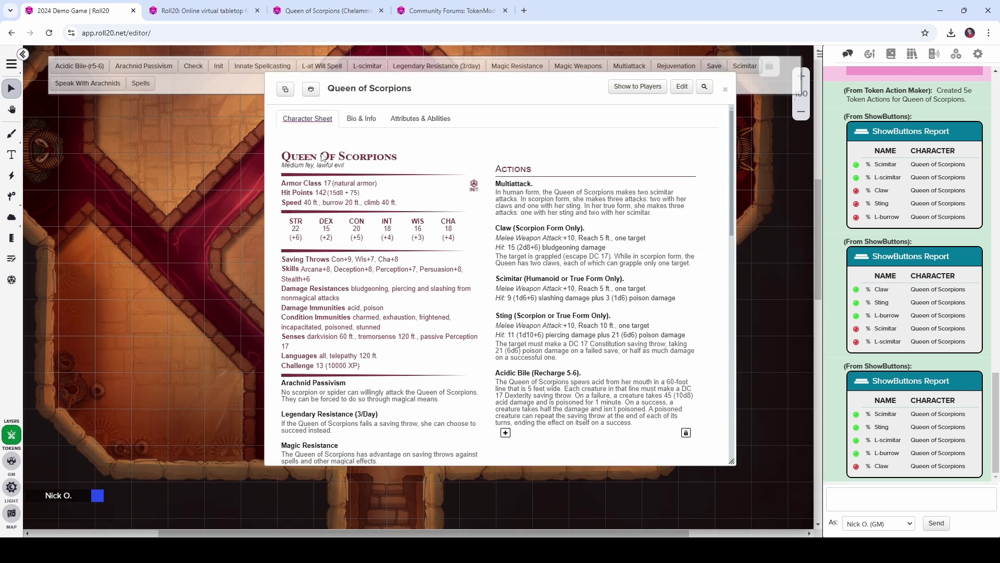
pyautogui.click(420, 119)
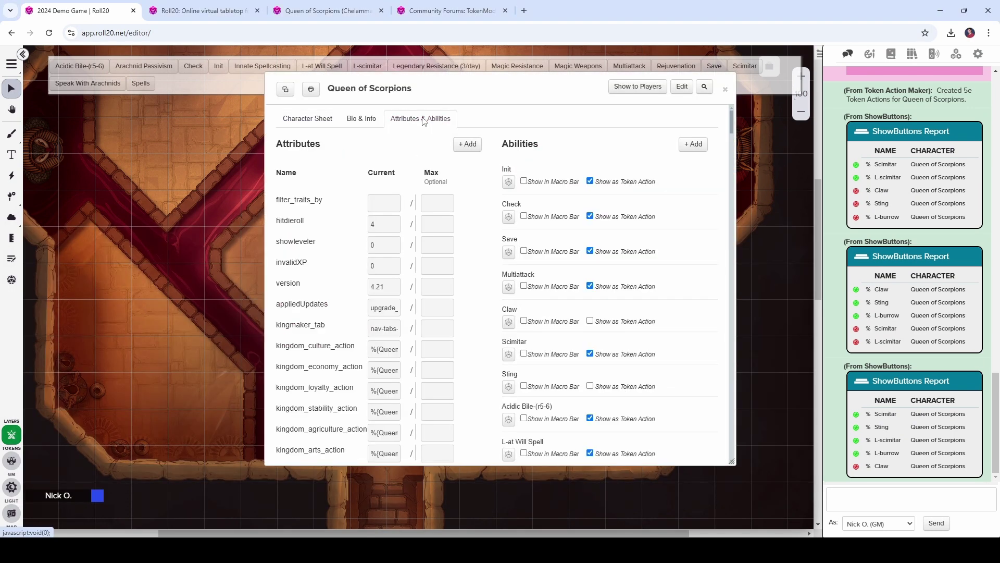
pyautogui.click(693, 150)
pyautogui.scroll(-4, 703, 156)
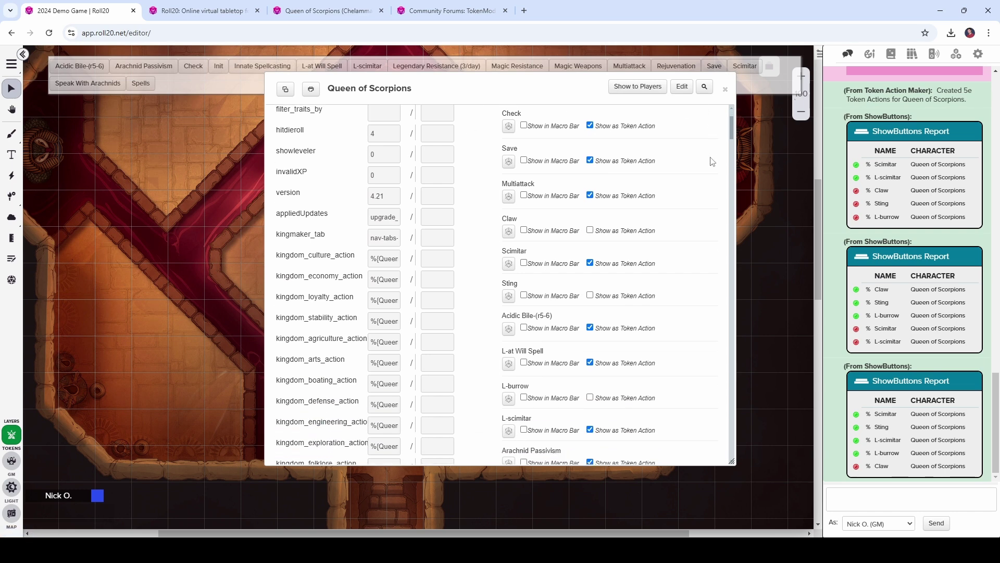
pyautogui.scroll(-5, 712, 162)
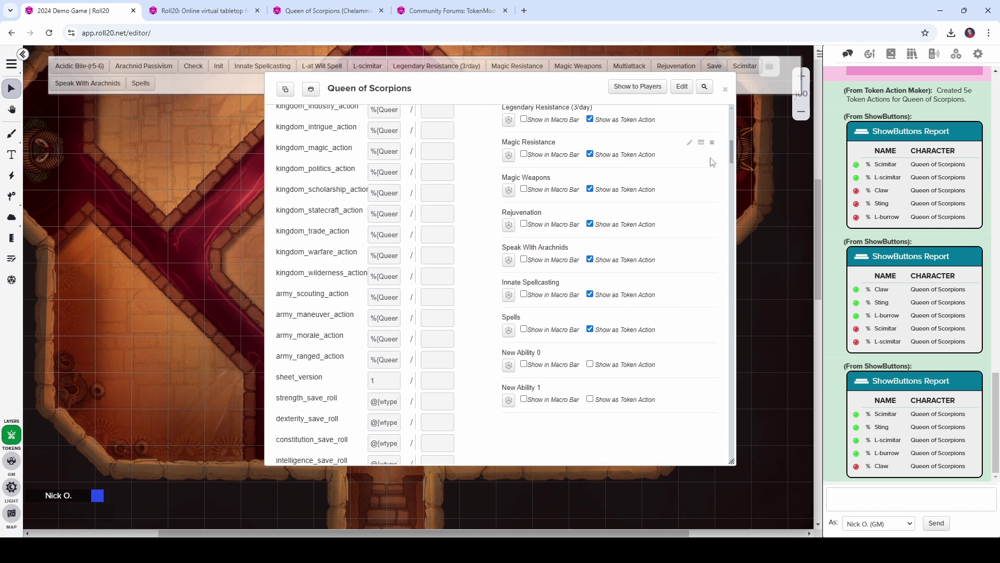
# - Name New Ability 0 XHuman, fill it with the copied Human !token-mod and !showbuttons commands, and save it
pyautogui.click(689, 353)
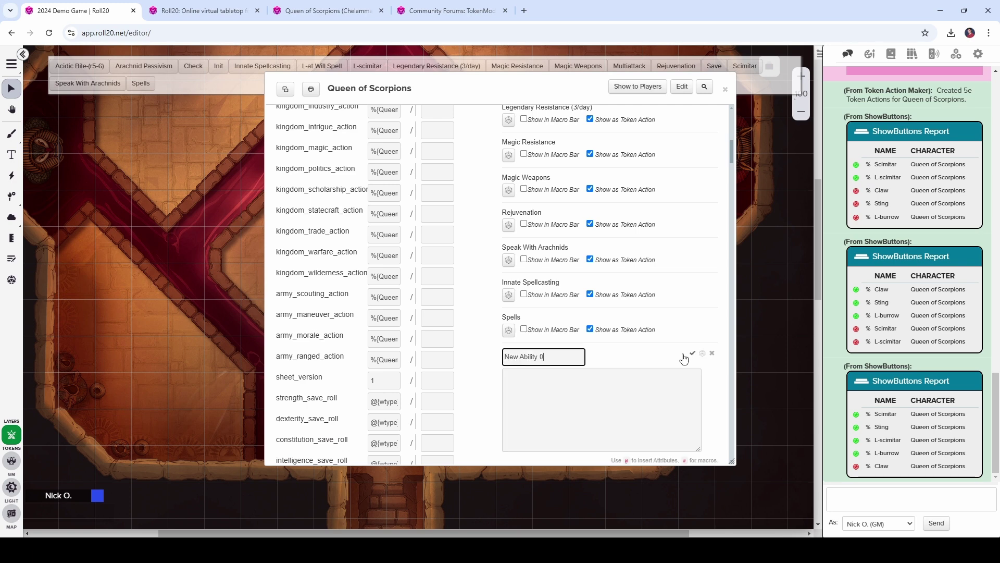
pyautogui.write('XHuman')
pyautogui.click(605, 399)
pyautogui.hotkey('ctrl', 'v')
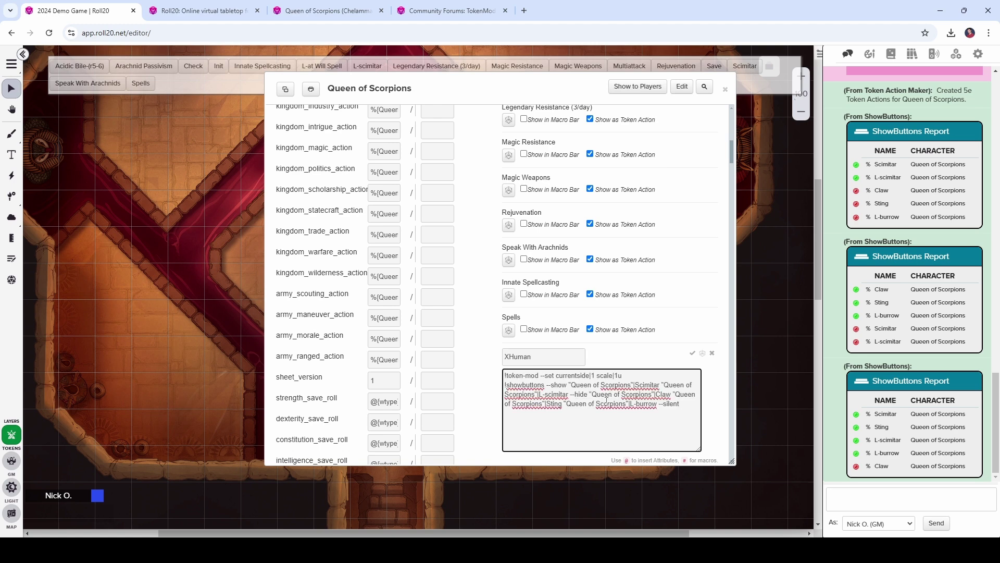
pyautogui.click(692, 354)
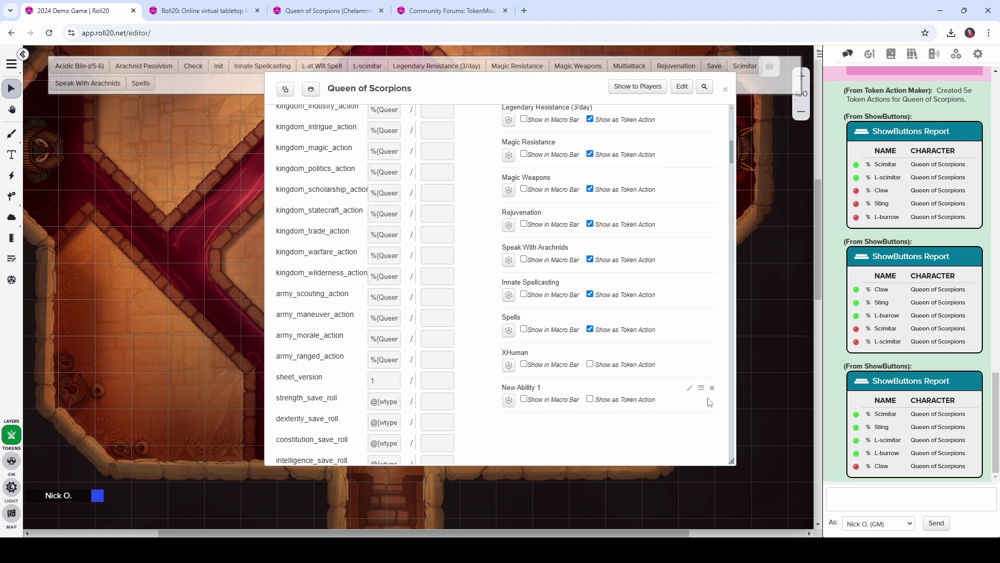
# - Name New Ability 1 XScorpion and fill it with the Scorpion !token-mod and !showbuttons commands copied from Notepad++
pyautogui.click(691, 388)
pyautogui.write('X')
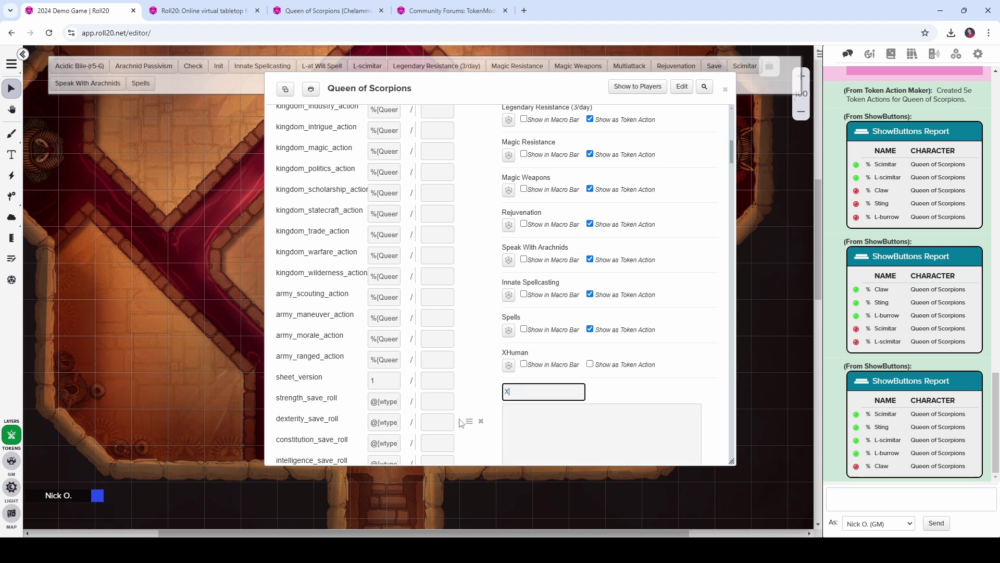
pyautogui.write('Scorpion')
pyautogui.hotkey('alt', 'Tab')
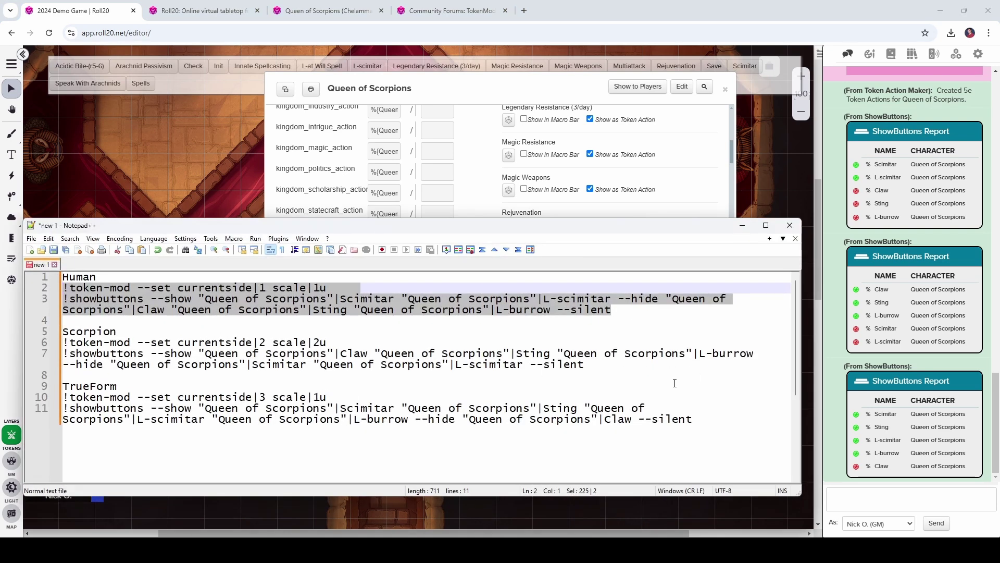
pyautogui.click(585, 372)
pyautogui.moveTo(586, 372); pyautogui.dragTo(63, 342)
pyautogui.hotkey('ctrl', 'c')
pyautogui.hotkey('alt', 'Tab')
pyautogui.click(599, 448)
pyautogui.hotkey('ctrl', 'v')
pyautogui.click(693, 389)
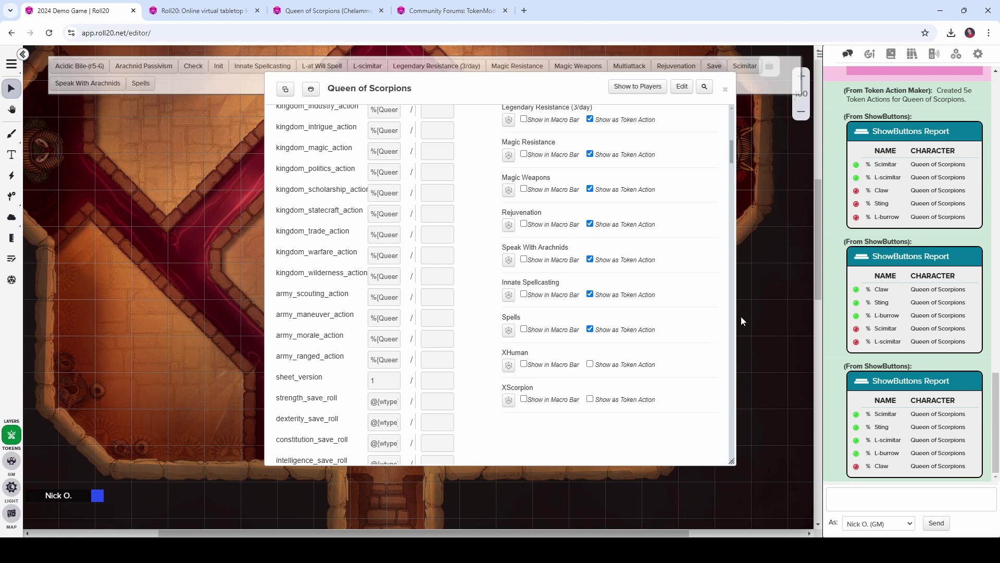
# - Add a third ability named XTrueForm containing the TrueForm !token-mod and !showbuttons commands copied from Notepad++
pyautogui.click(485, 220)
pyautogui.write('XT')
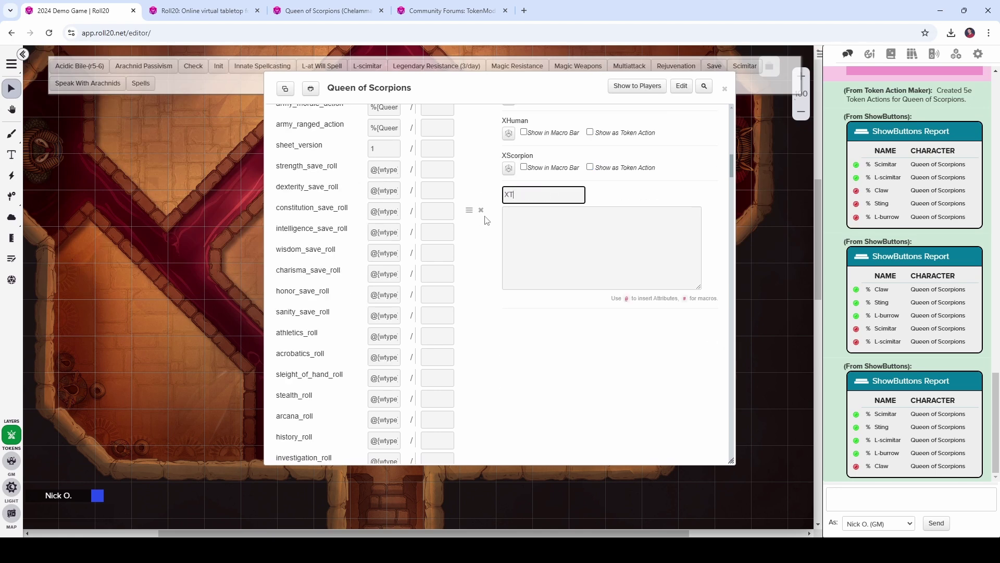
pyautogui.write('ryueForm')
pyautogui.hotkey('alt', 'Tab')
pyautogui.moveTo(693, 420); pyautogui.dragTo(47, 398)
pyautogui.hotkey('ctrl', 'c')
pyautogui.click(596, 210)
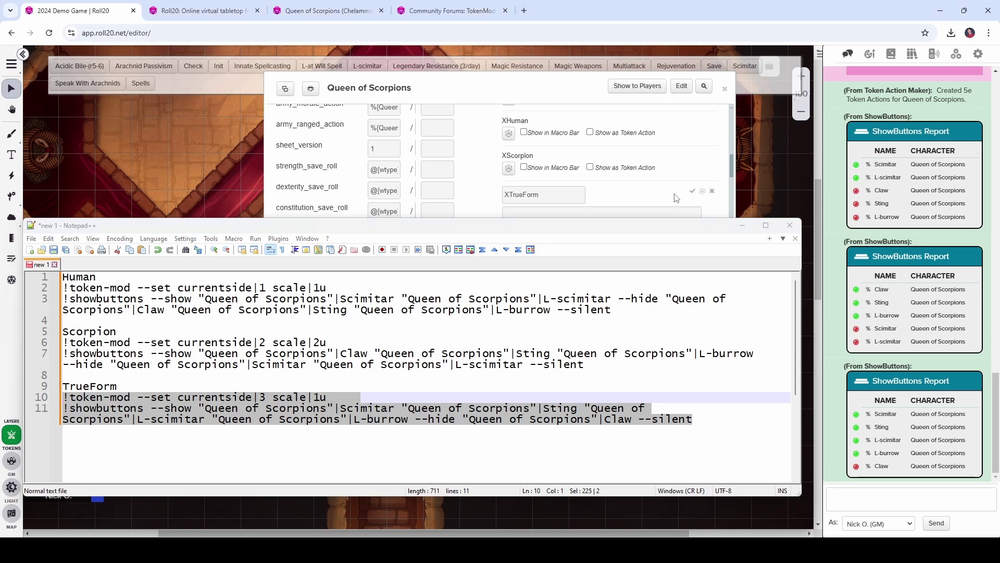
pyautogui.hotkey('ctrl', 'v')
pyautogui.click(693, 191)
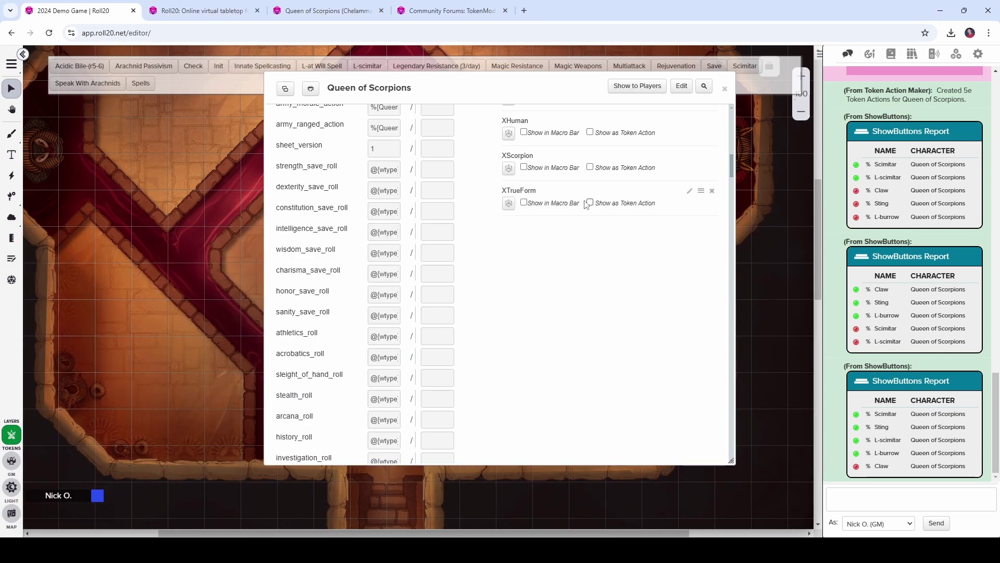
# - Show XTrueForm, XScorpion and XHuman as token actions, and close the Queen of Scorpions character sheet
pyautogui.click(590, 203)
pyautogui.click(590, 167)
pyautogui.click(592, 132)
pyautogui.click(724, 90)
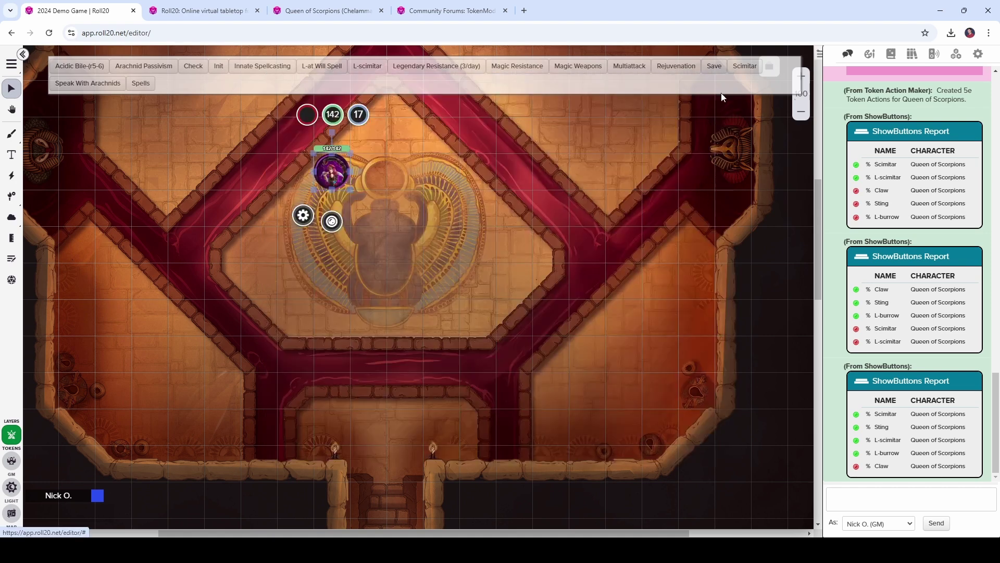
# - Reselect the Queen of Scorpions token to refresh its actions, and test XHuman followed by XScorpion on it
pyautogui.click(480, 235)
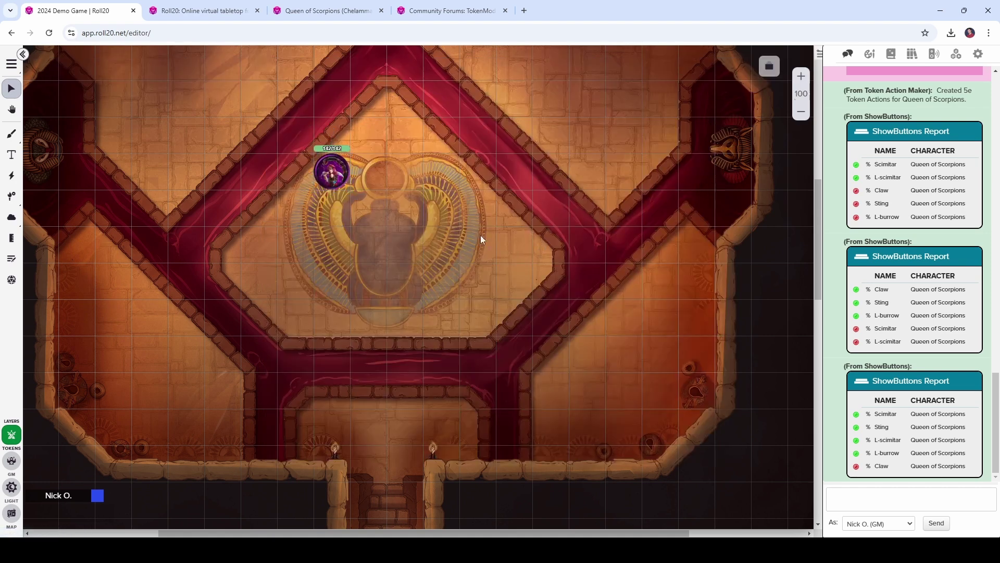
pyautogui.click(340, 171)
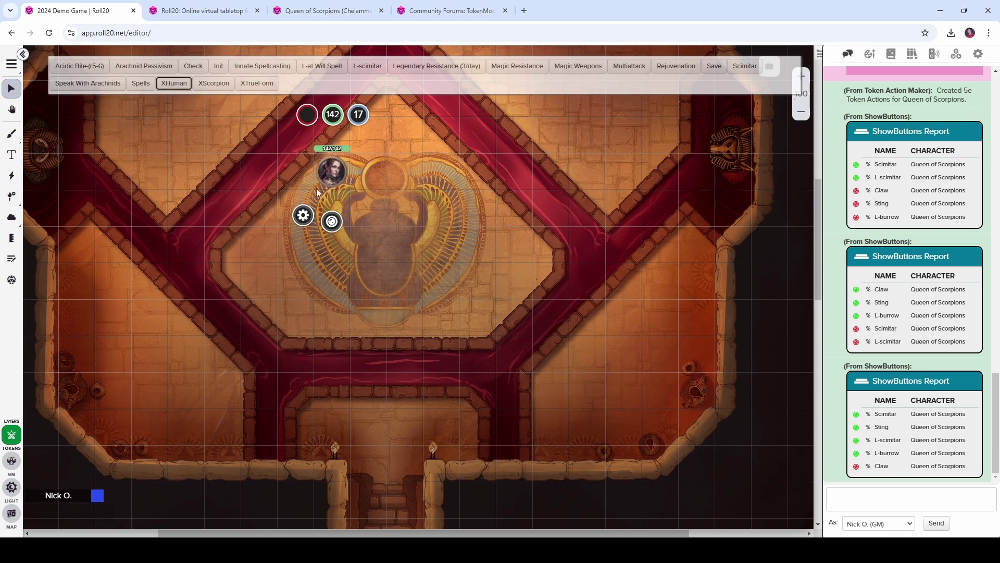
pyautogui.click(332, 177)
pyautogui.click(213, 85)
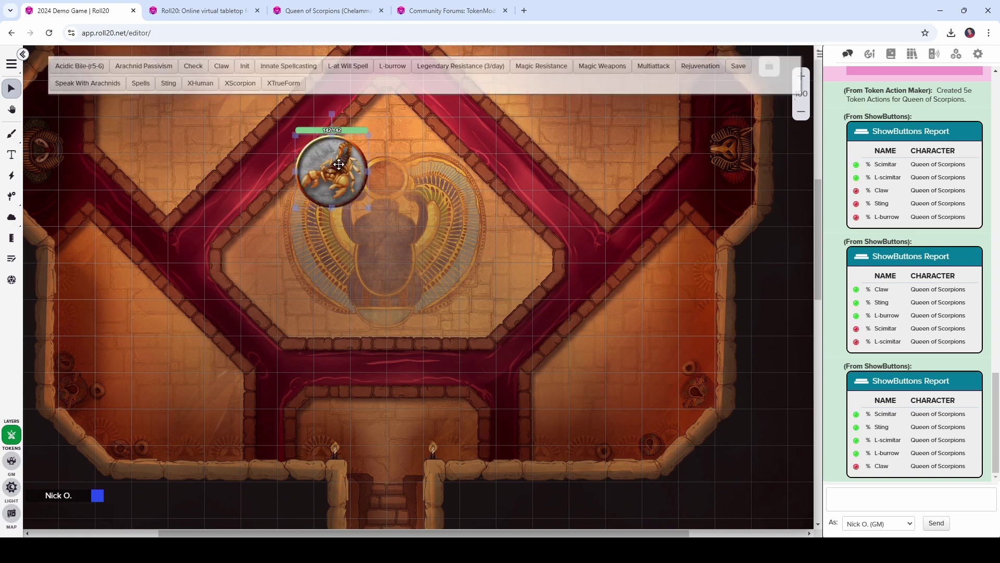
# - Move the enlarged scorpion token half a square diagonally to align with the grid, run XTrueForm, and reselect the token
pyautogui.moveTo(336, 172); pyautogui.dragTo(354, 192)
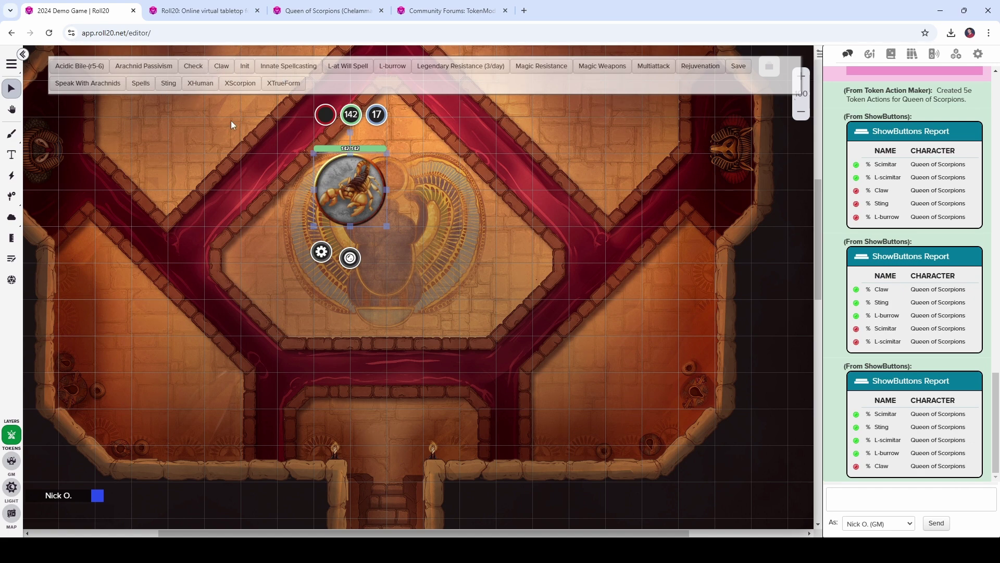
pyautogui.click(292, 86)
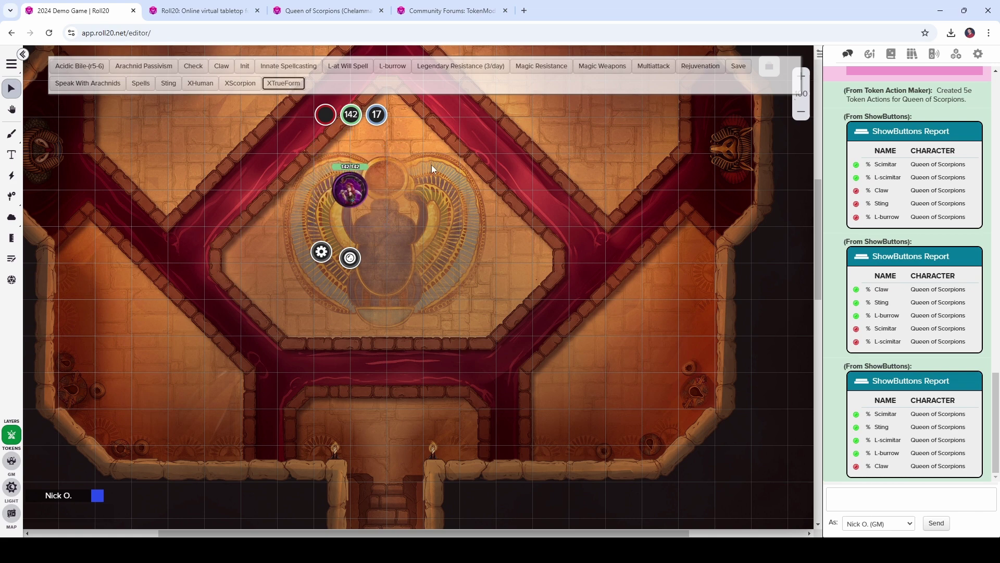
pyautogui.click(348, 188)
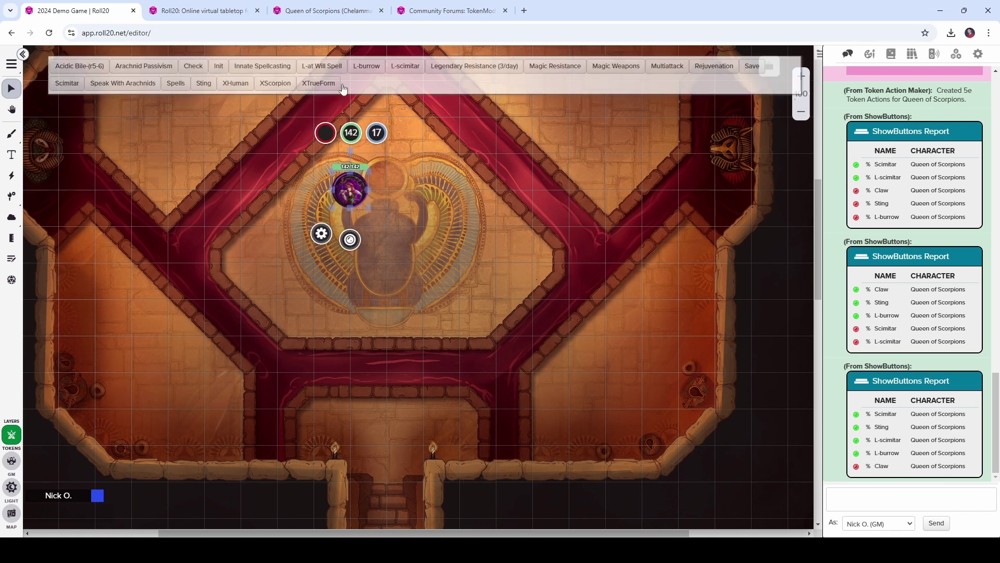